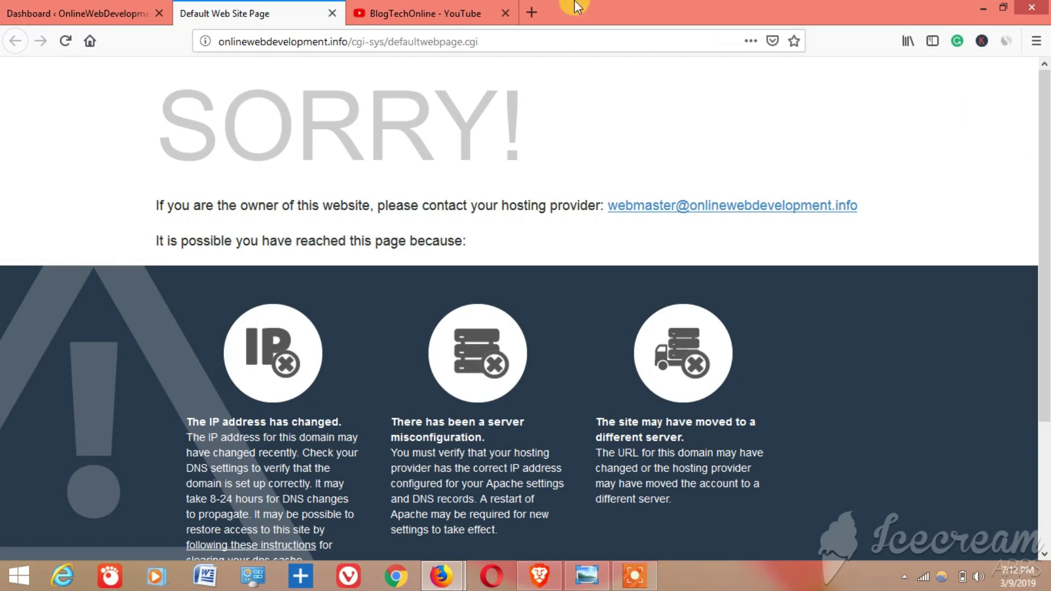
- Open the live site in a new tab from the dashboard's Visit Site link
left_click(113, 12)
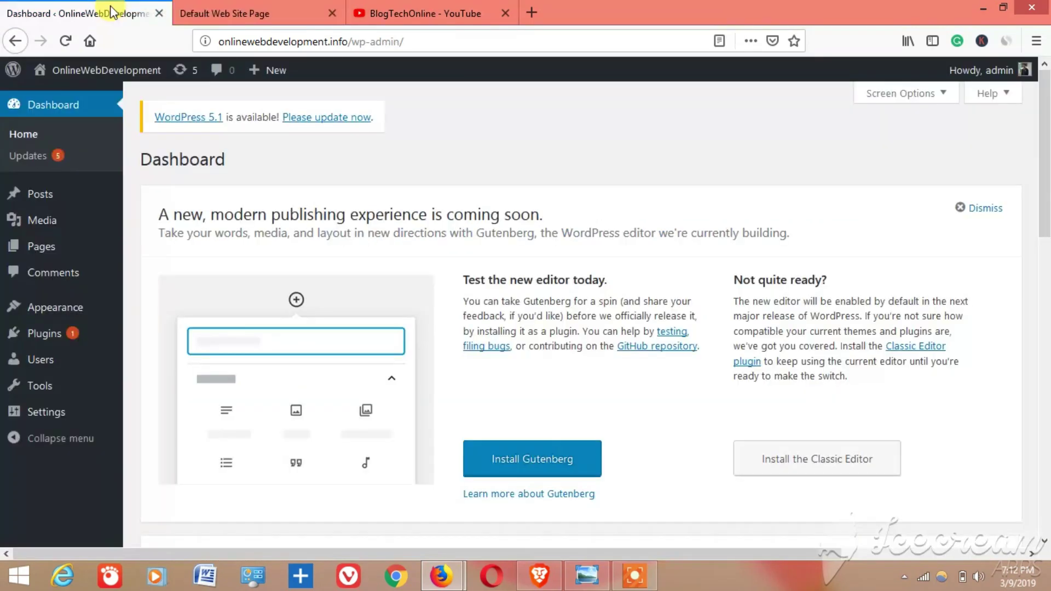
mouse_move(72, 72)
mouse_move(112, 71)
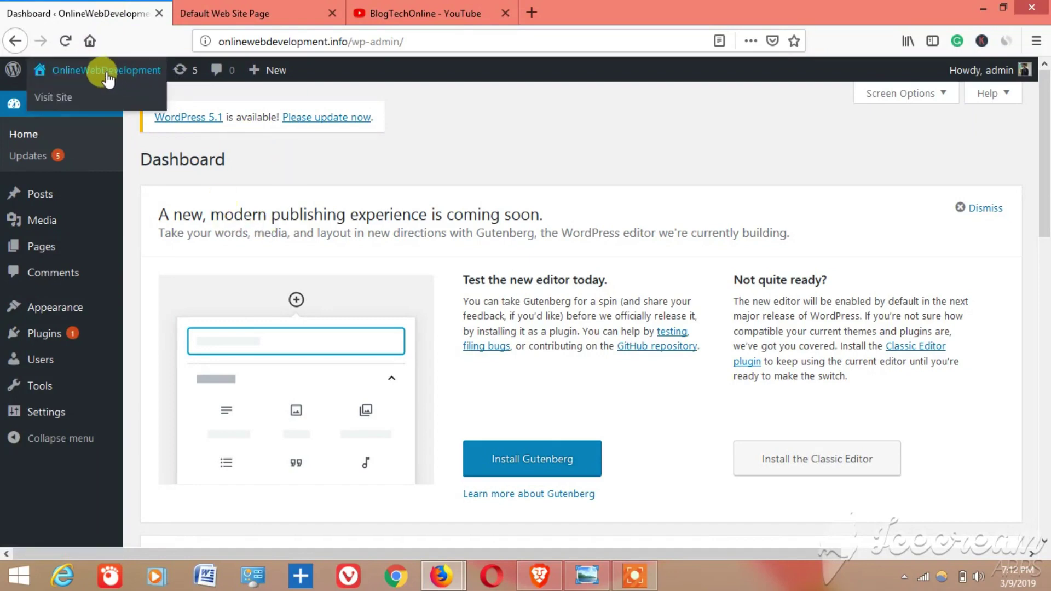
right_click(59, 103)
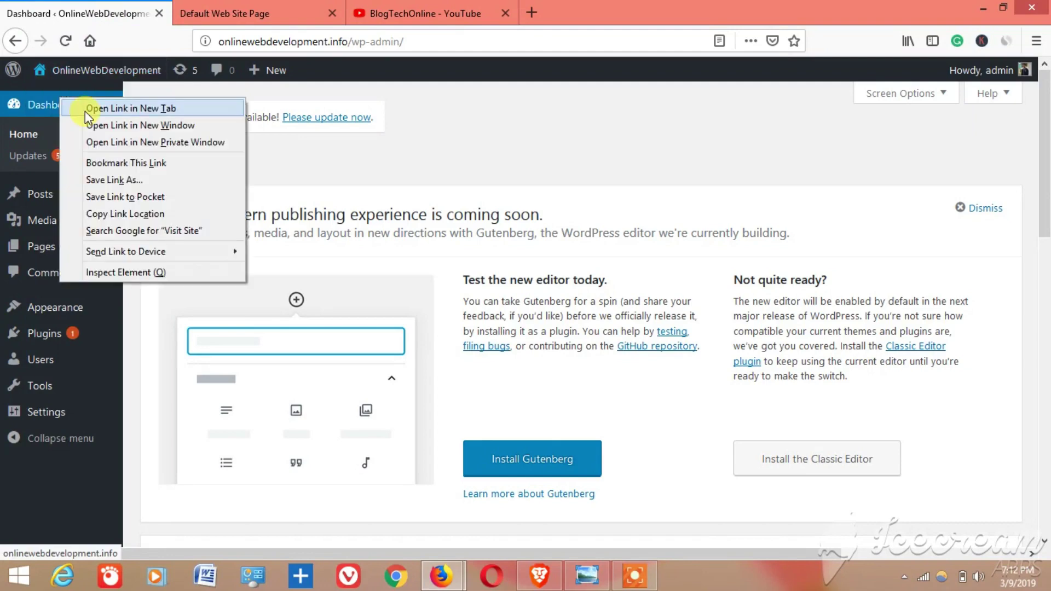
left_click(85, 109)
left_click(235, 8)
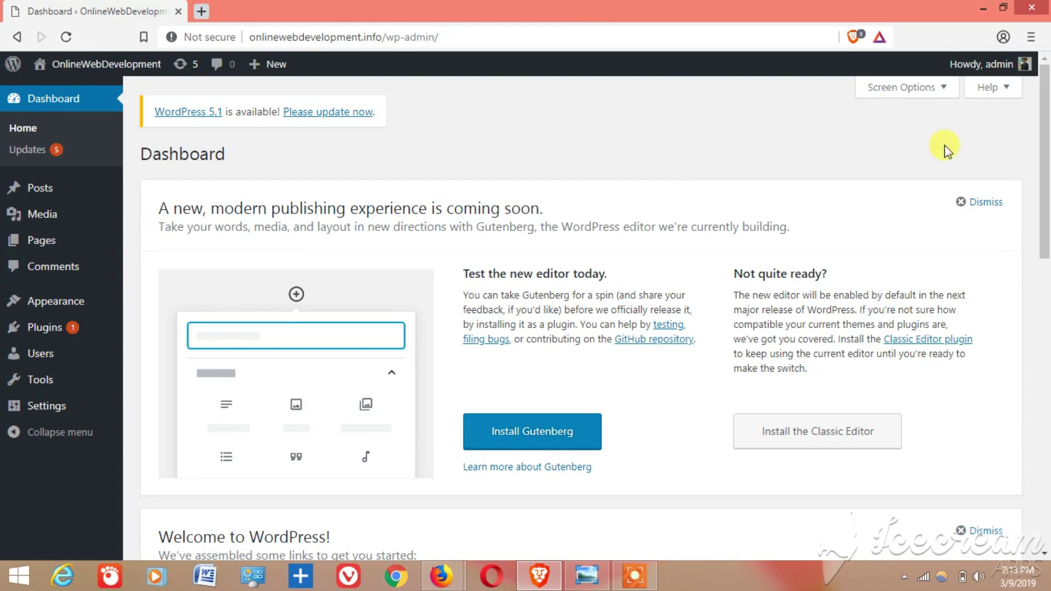
- In Brave Settings, expand Advanced and bring up Clear browsing data under Privacy and security
left_click(1031, 37)
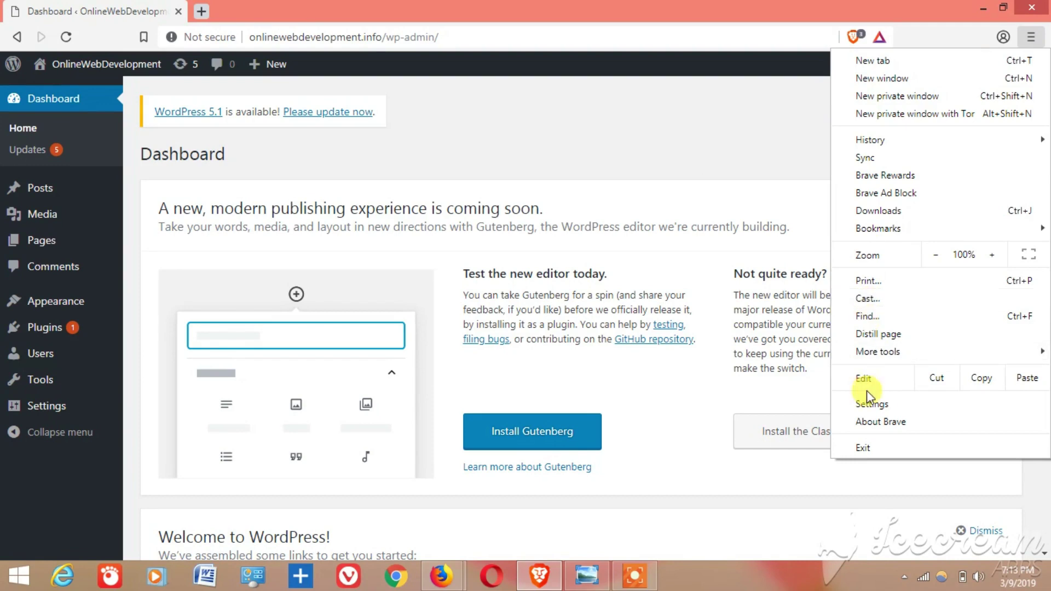
left_click(867, 405)
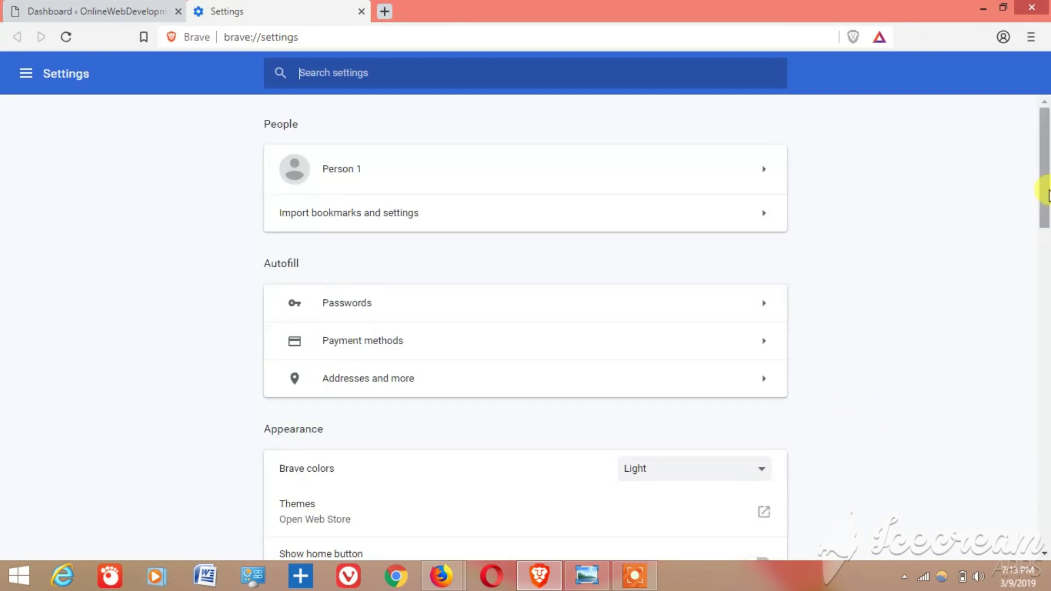
scroll(1047, 193, "down", 1)
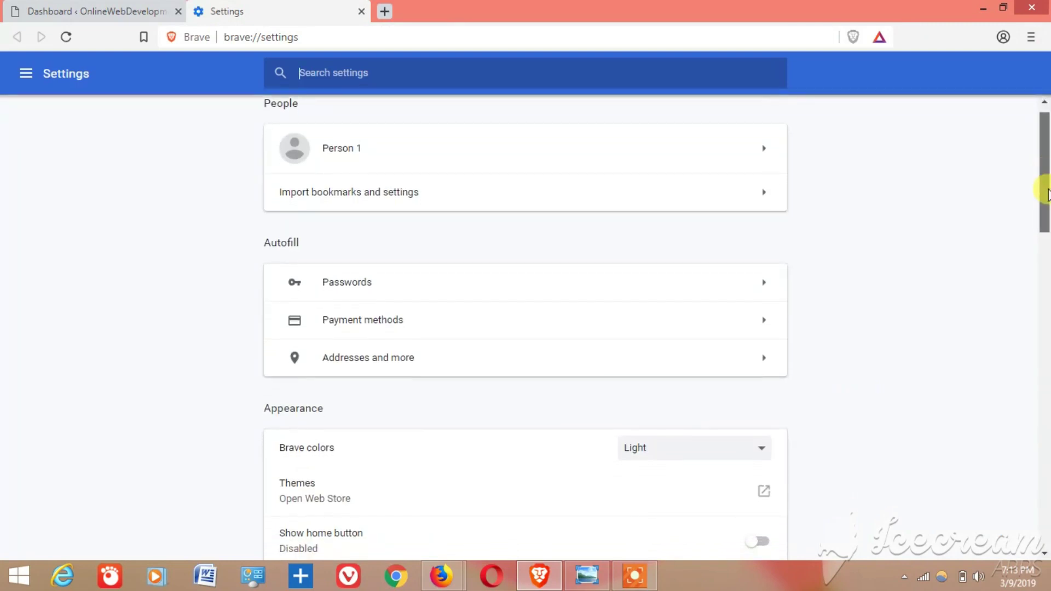
left_click_drag(1047, 192, 1045, 493)
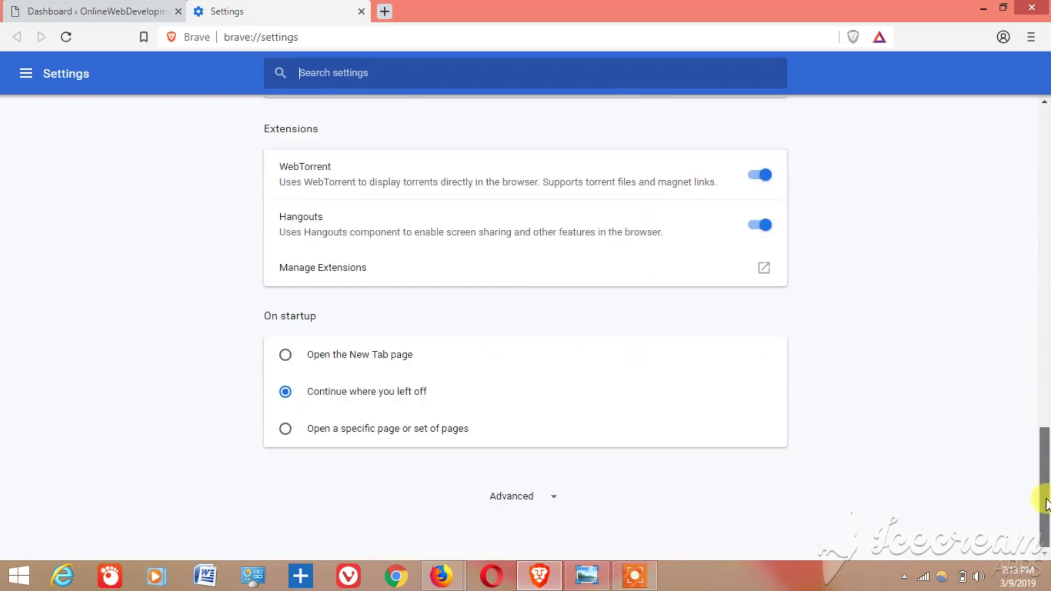
left_click(541, 499)
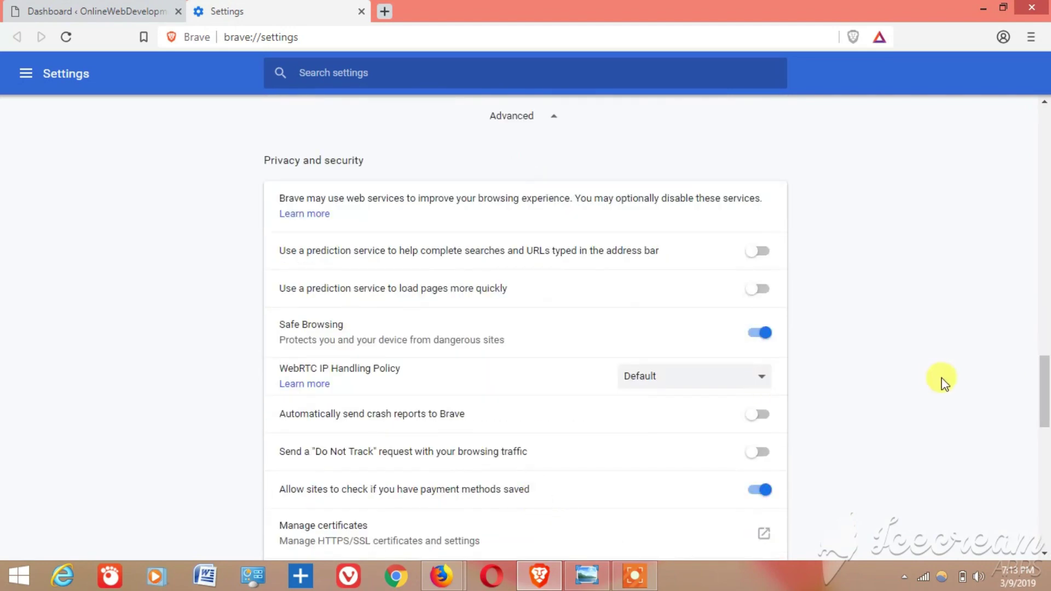
scroll(1046, 416, "down", 4)
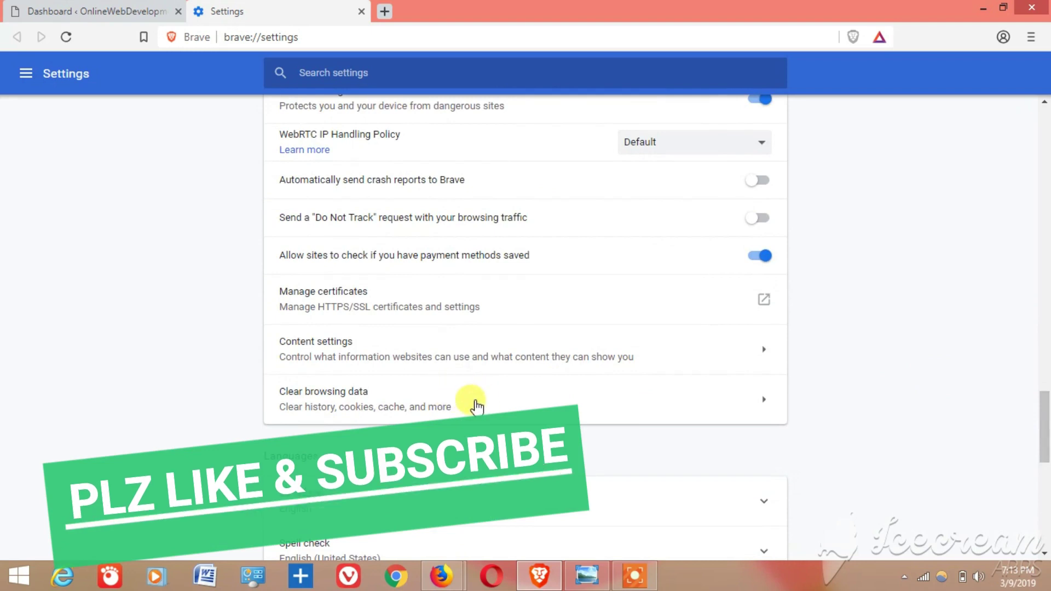
left_click(476, 405)
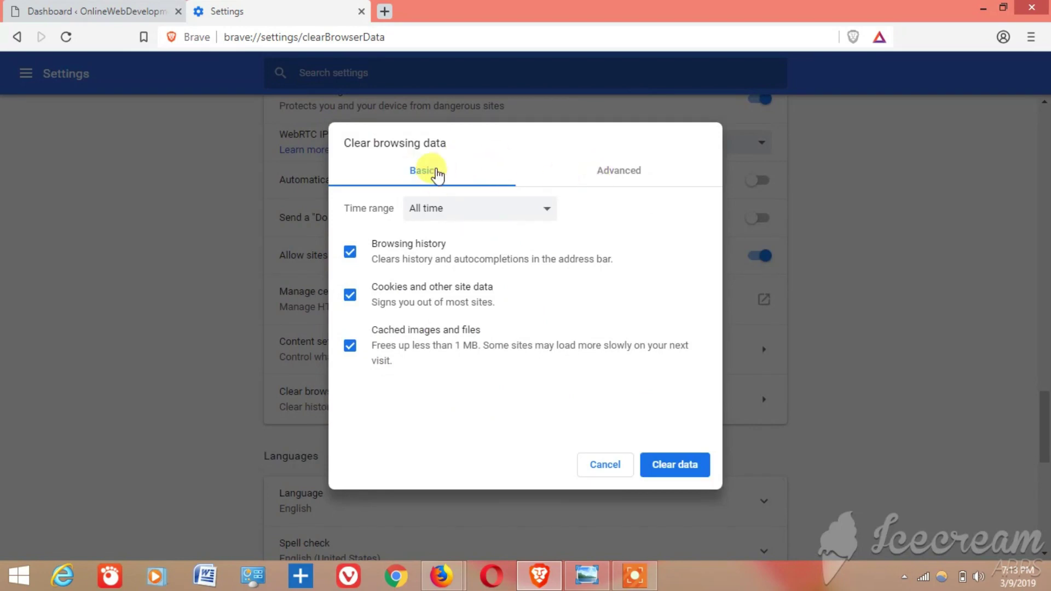
- On the Basic tab, set the time range to All time and clear the data
left_click(587, 179)
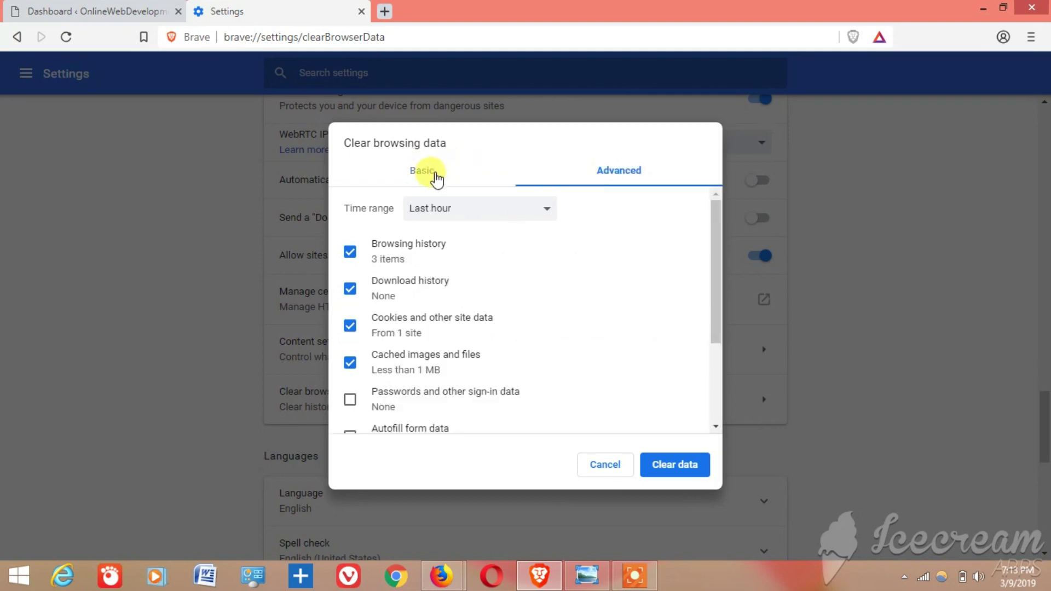
left_click(437, 177)
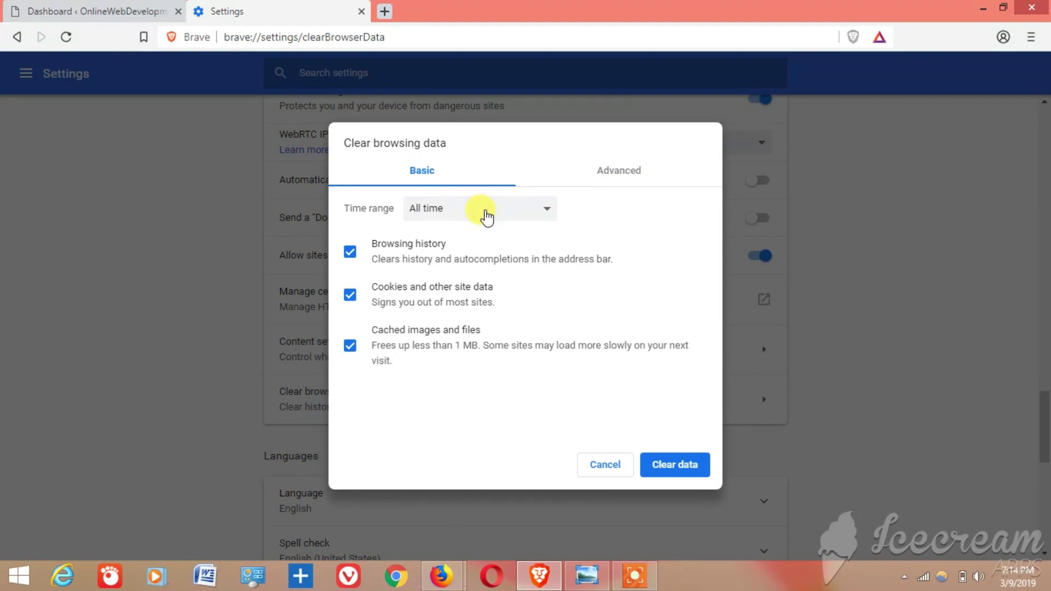
left_click(486, 215)
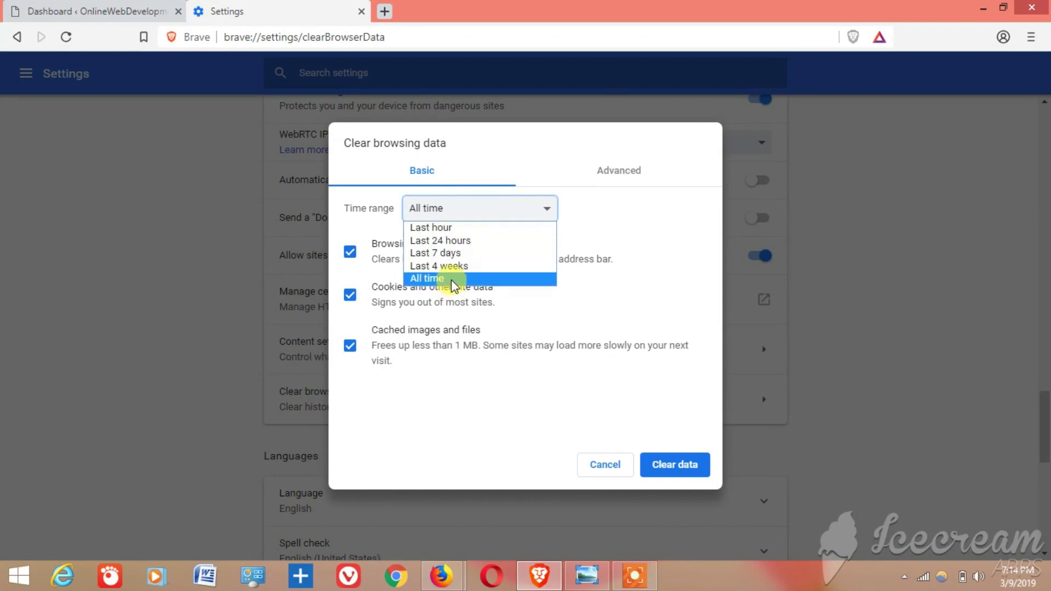
left_click(453, 280)
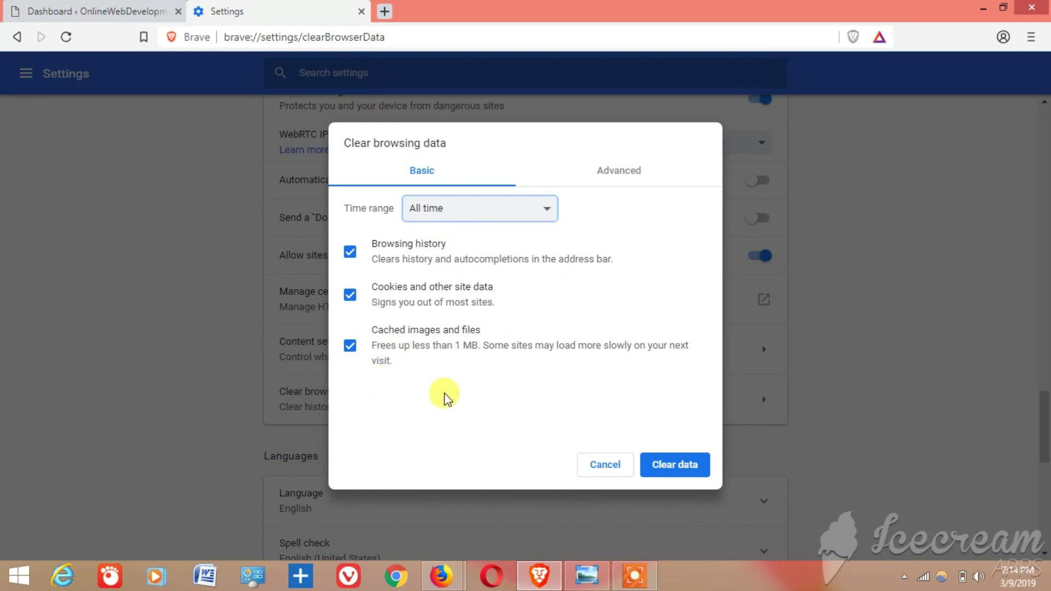
left_click(675, 469)
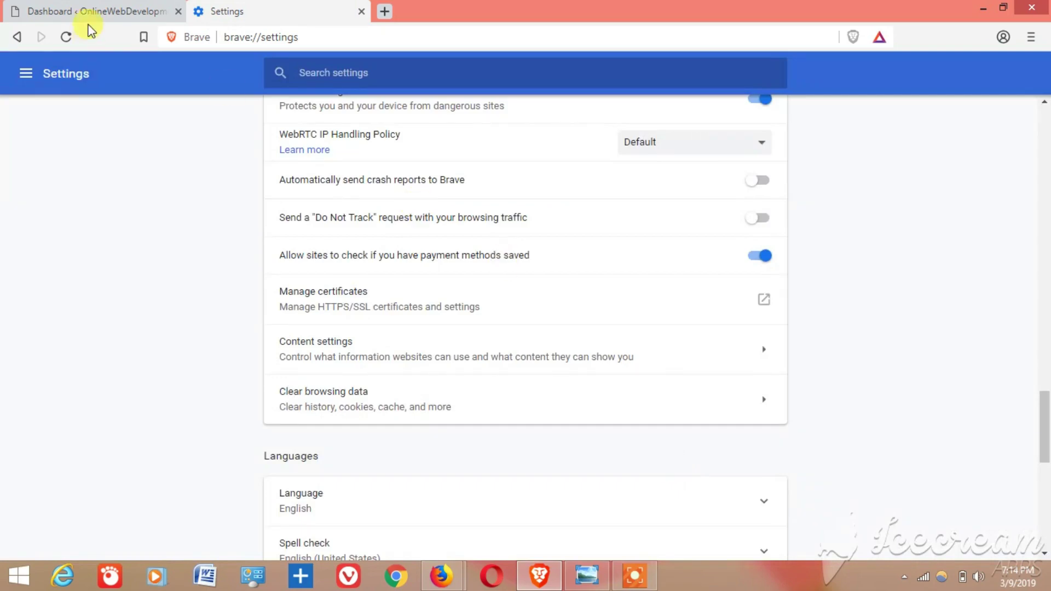
- Load the live site from Visit Site in a new tab and compare it with the saved 404 screenshot
left_click(89, 16)
mouse_move(129, 64)
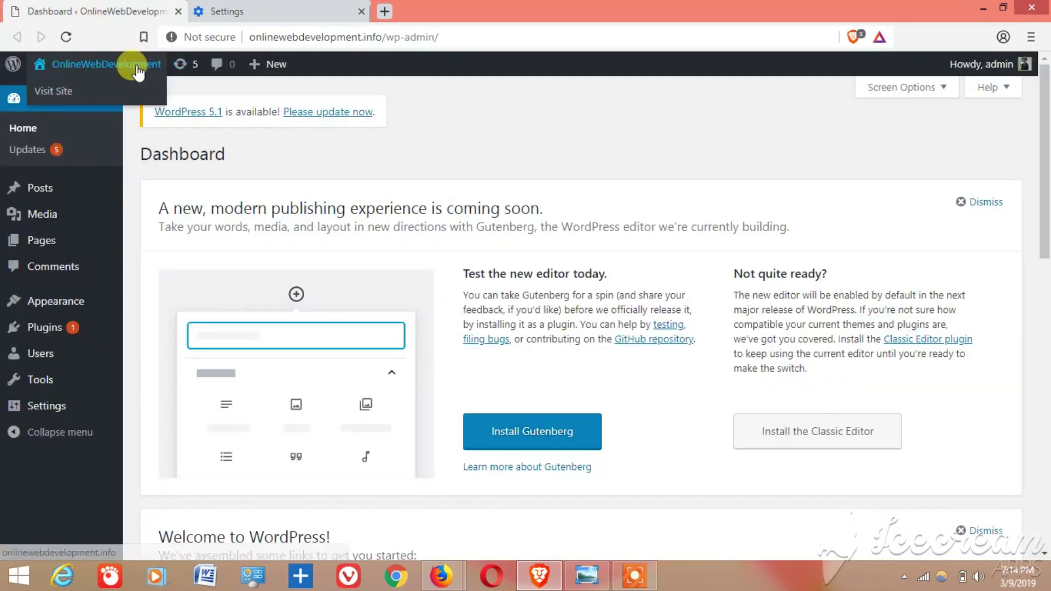
right_click(68, 95)
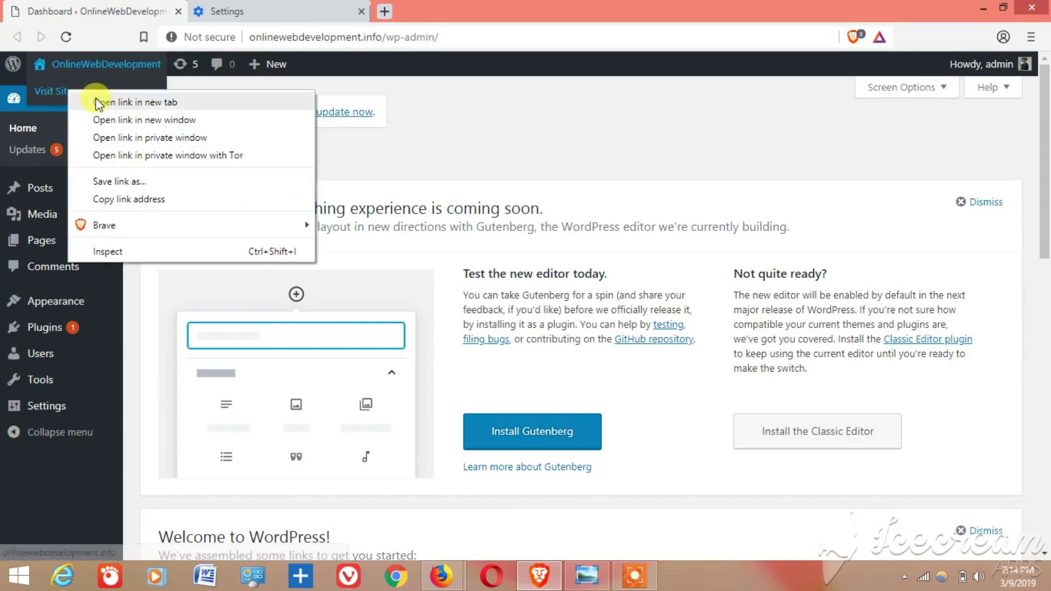
left_click(97, 102)
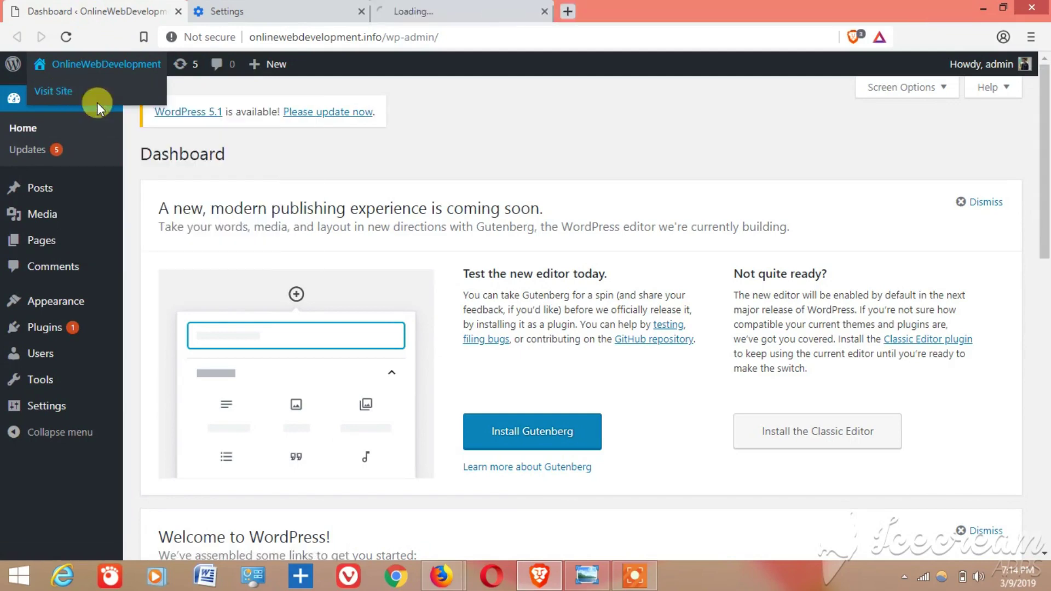
left_click(432, 12)
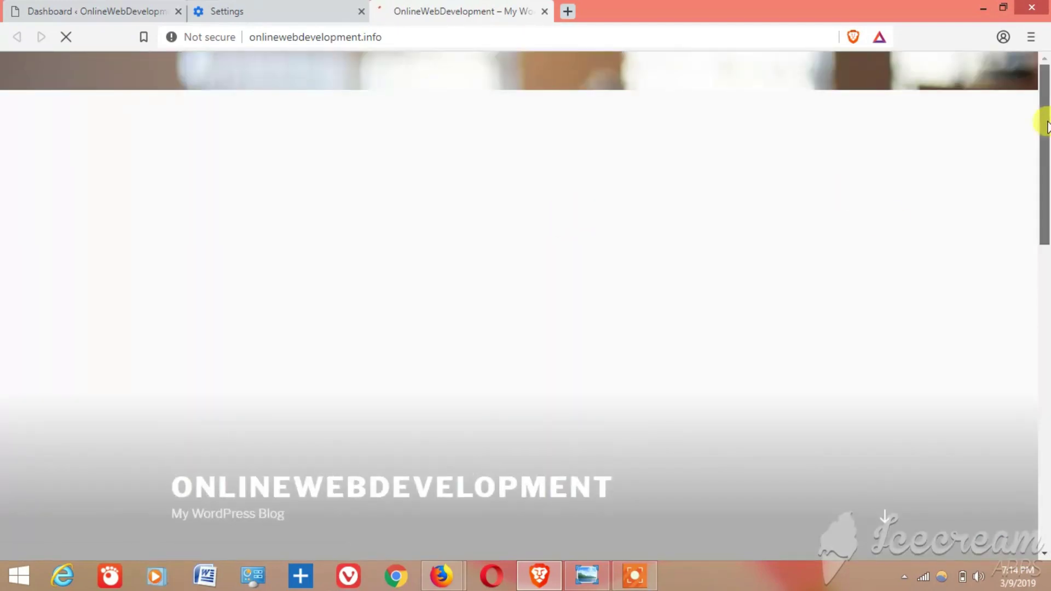
mouse_move(1047, 127)
left_mouse_down()
mouse_move(1047, 258)
mouse_move(1046, 118)
left_mouse_up()
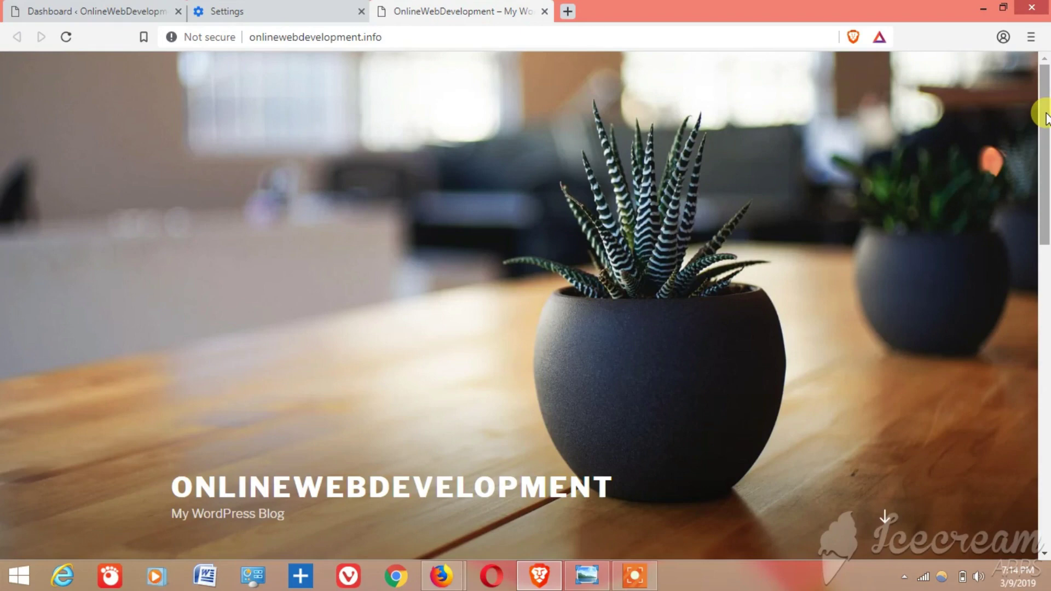
left_click(591, 581)
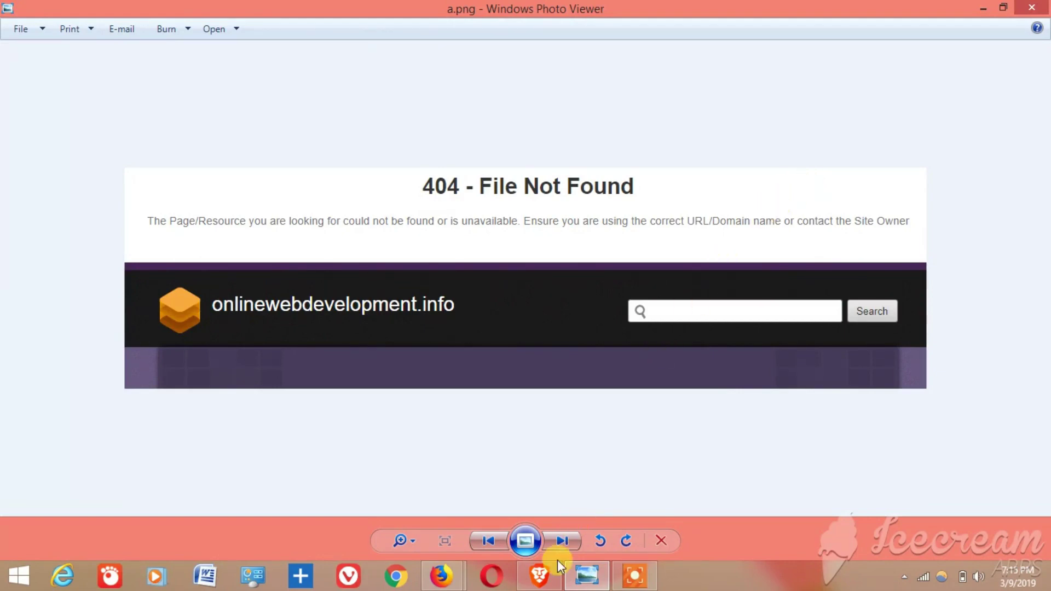
left_click(539, 573)
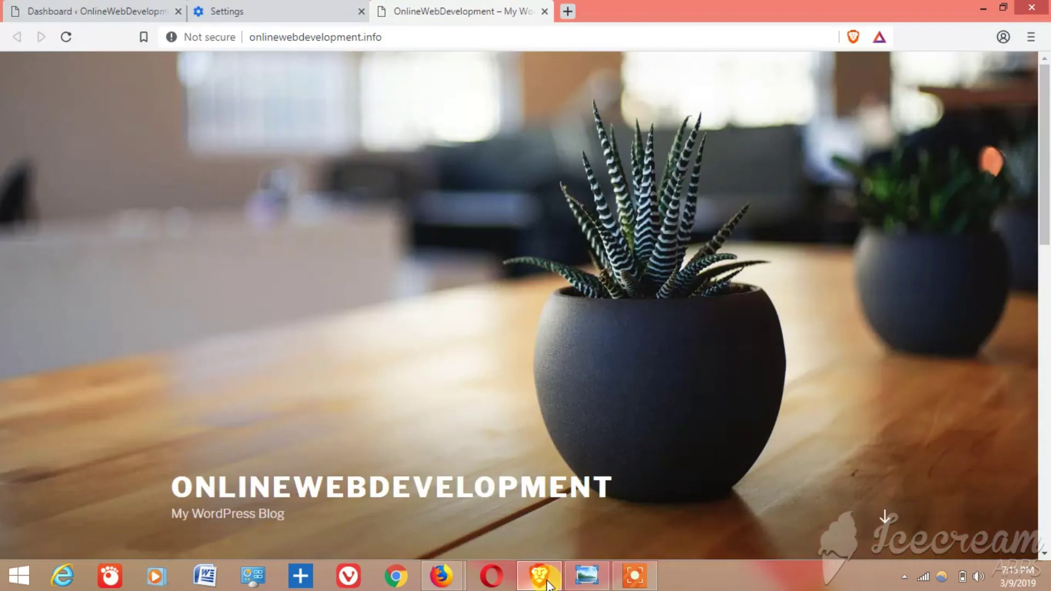
- Go to Settings > General and enter the admin username in the session-expired login prompt
left_click(97, 9)
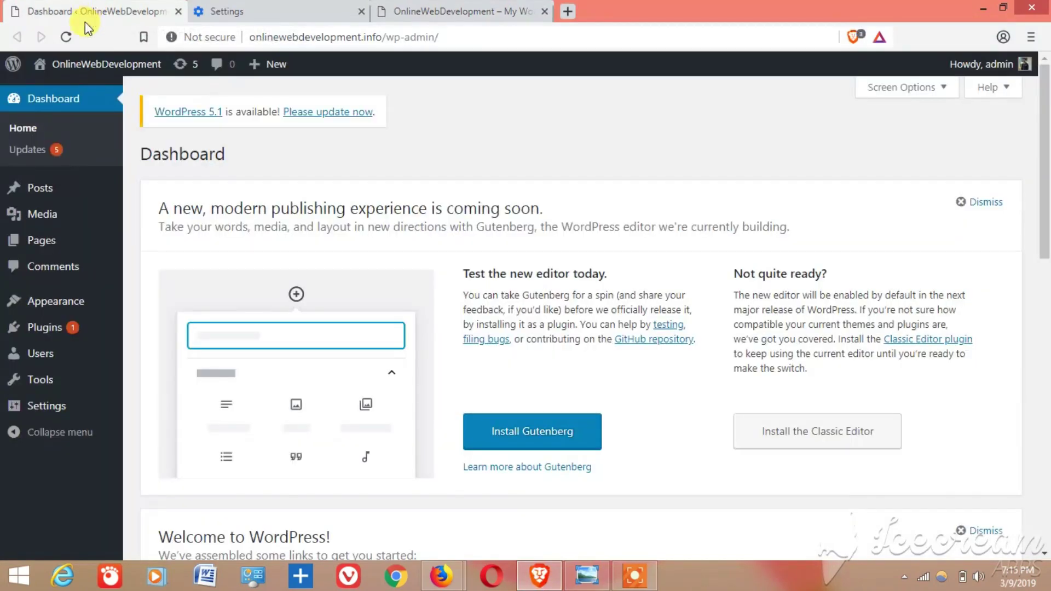
mouse_move(47, 415)
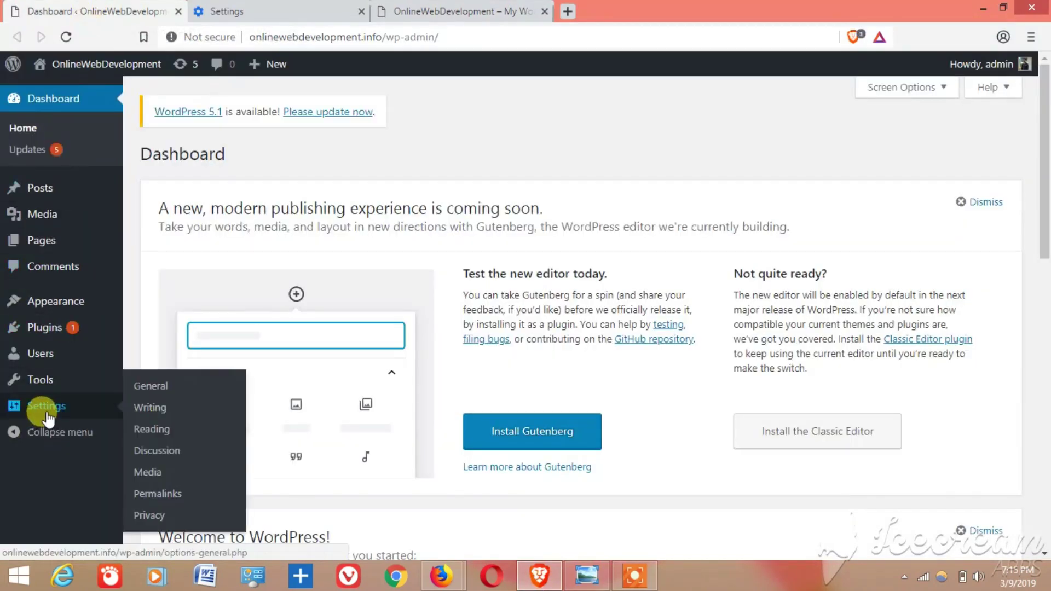
left_click(152, 388)
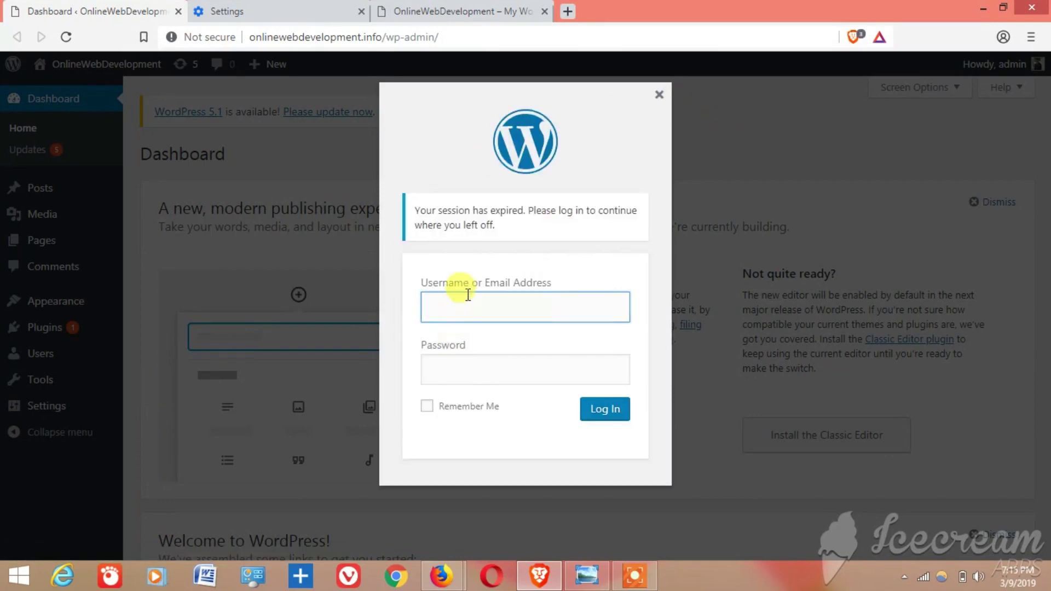
left_click(465, 303)
type("admin")
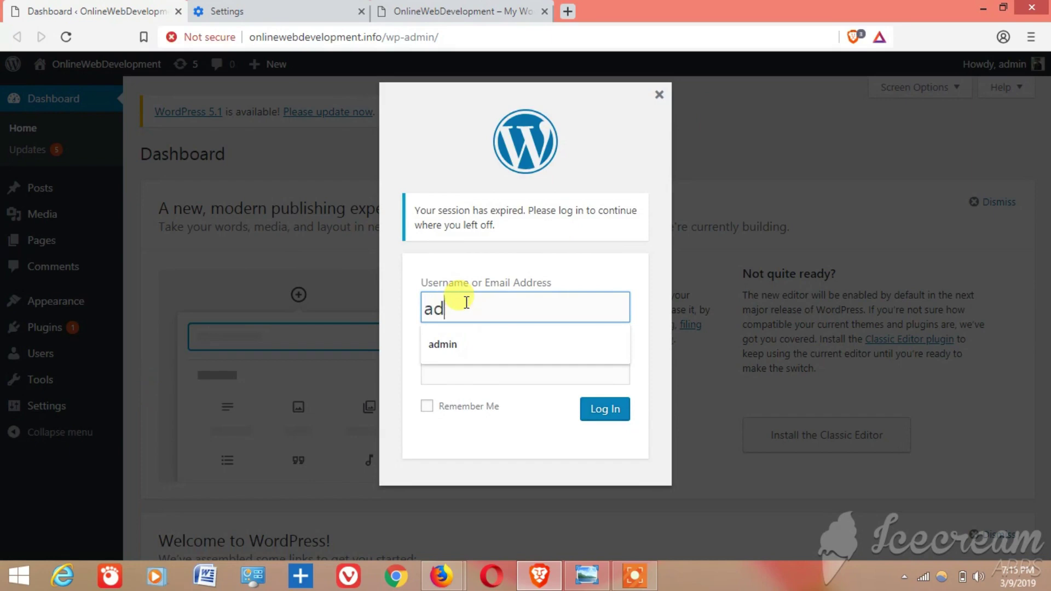
mouse_move(33, 408)
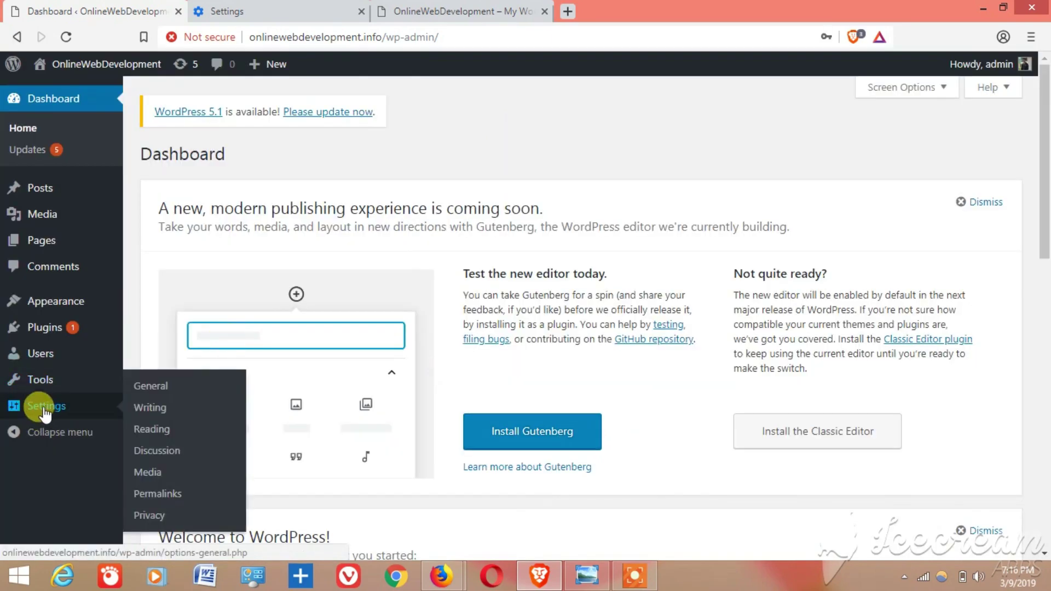
- Choose Settings > General in the admin menu to show the WordPress and Site Address URLs
left_click(146, 386)
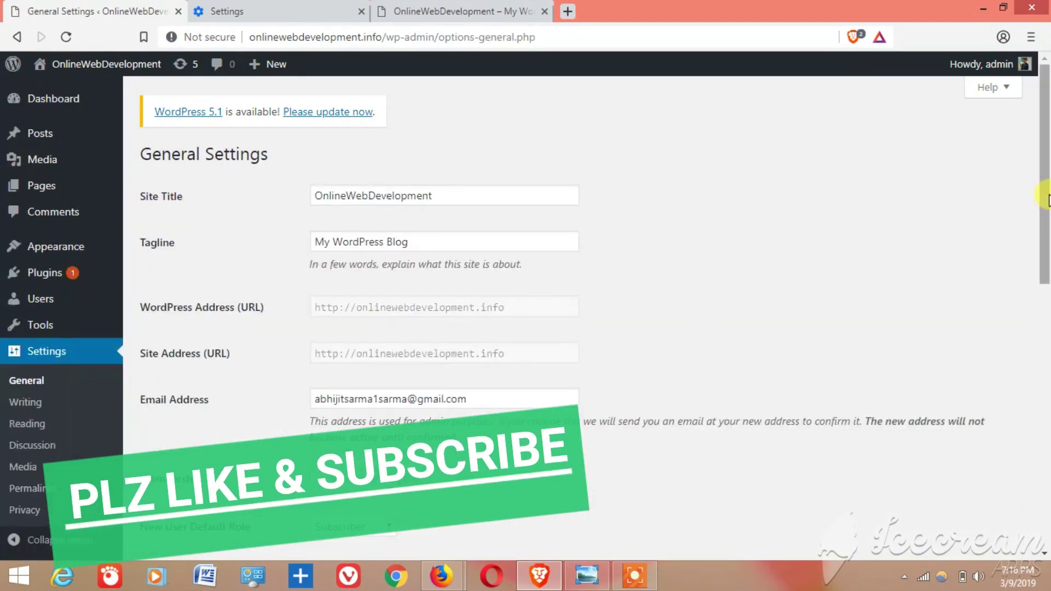
scroll(1046, 200, "down", 1)
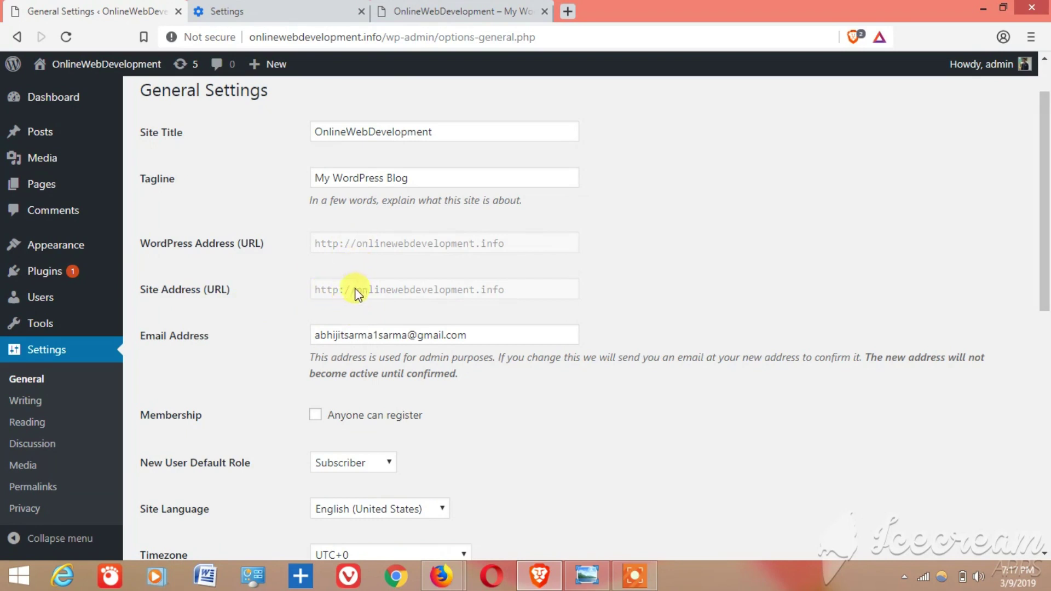
scroll(819, 426, "down", 1)
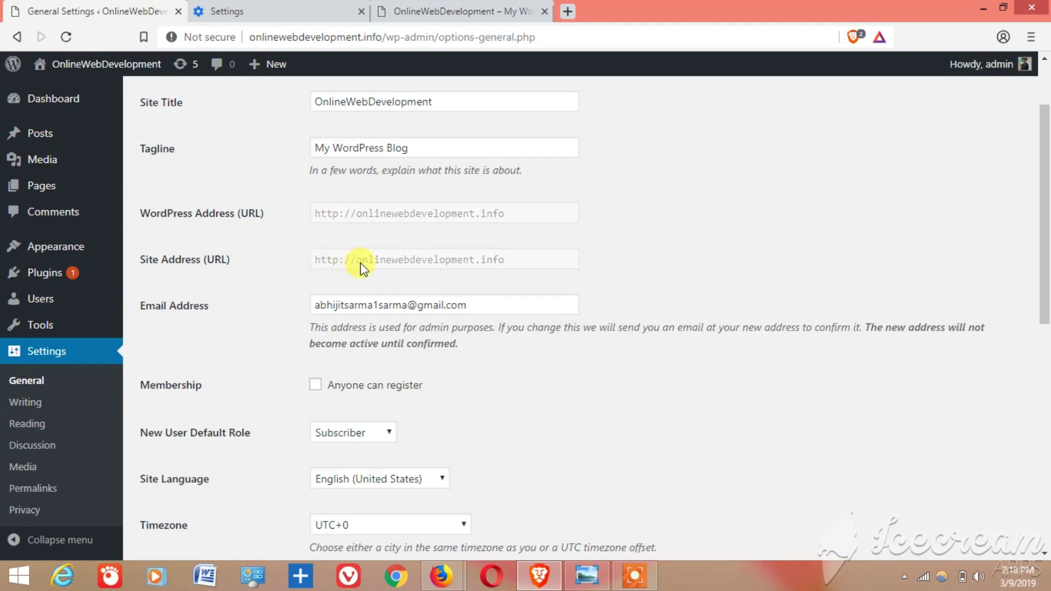
left_click_drag(1045, 175, 1045, 399)
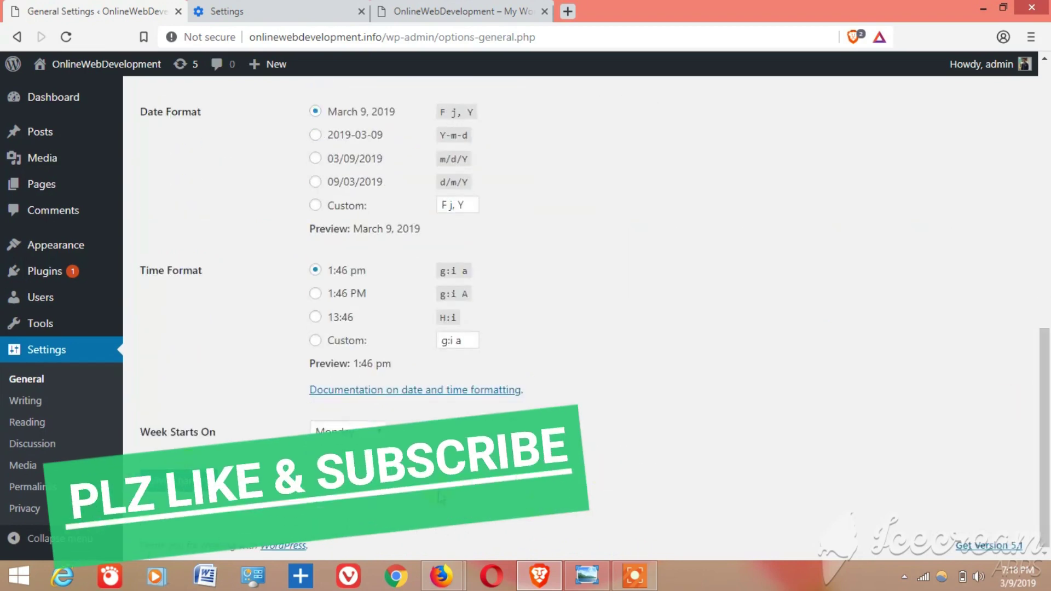
left_click_drag(1045, 353, 1046, 105)
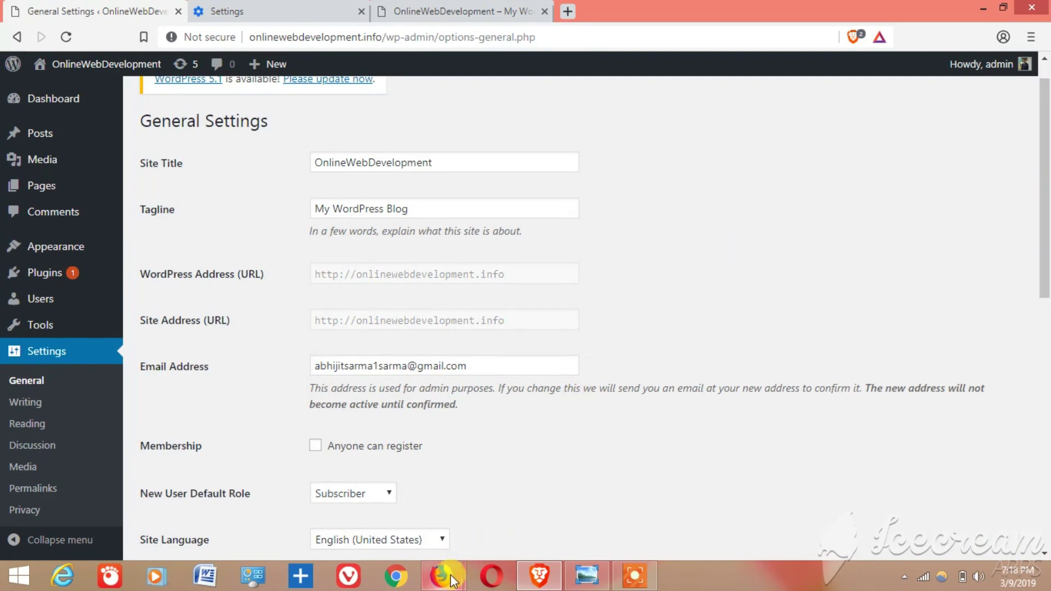
mouse_move(453, 579)
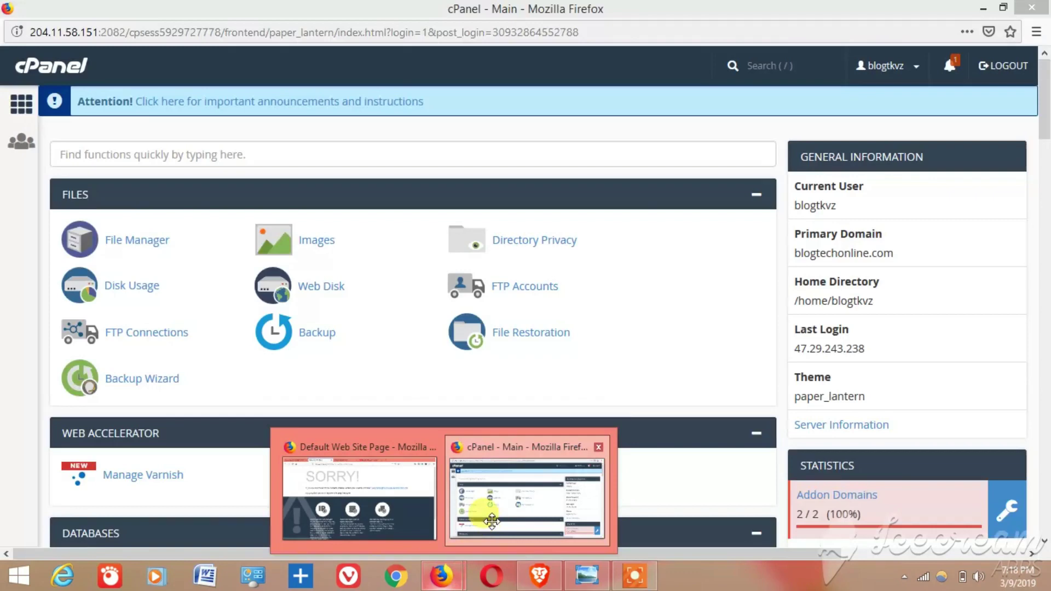
- Bring the cPanel window forward and search its functions for 'php'
left_click(521, 492)
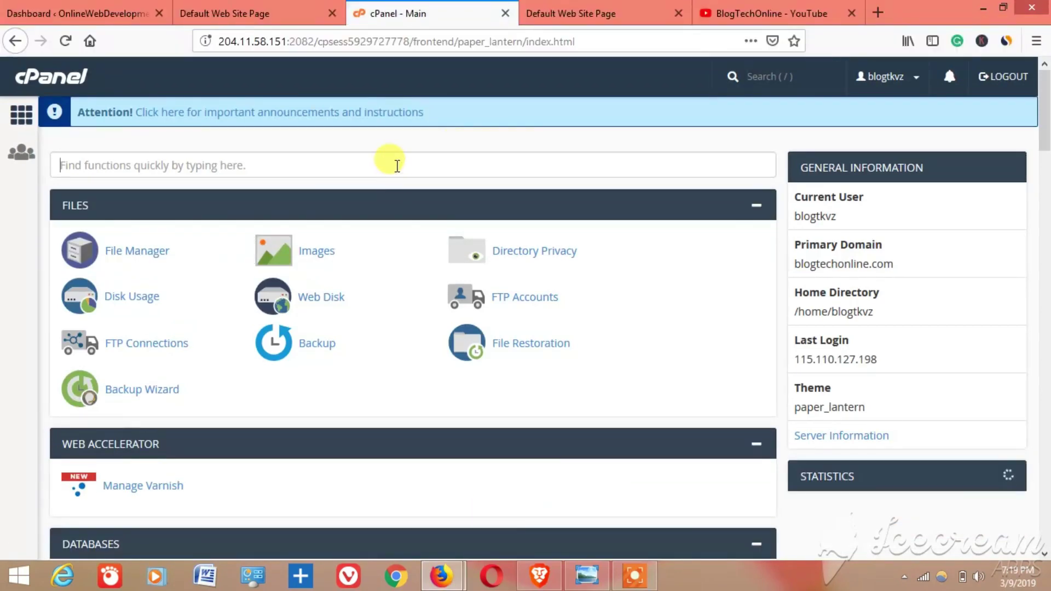
left_click(396, 163)
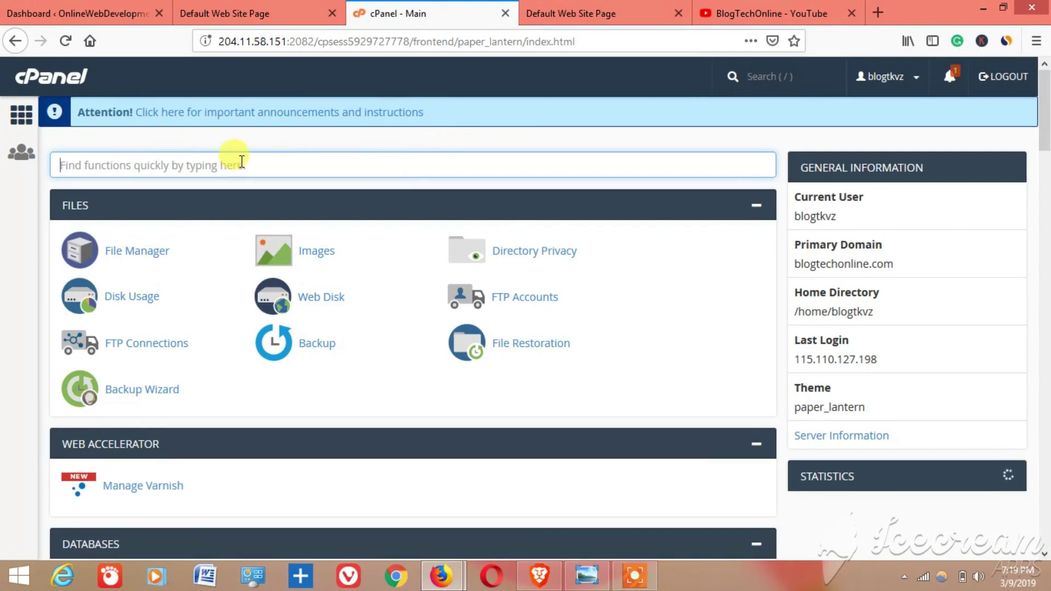
type("php")
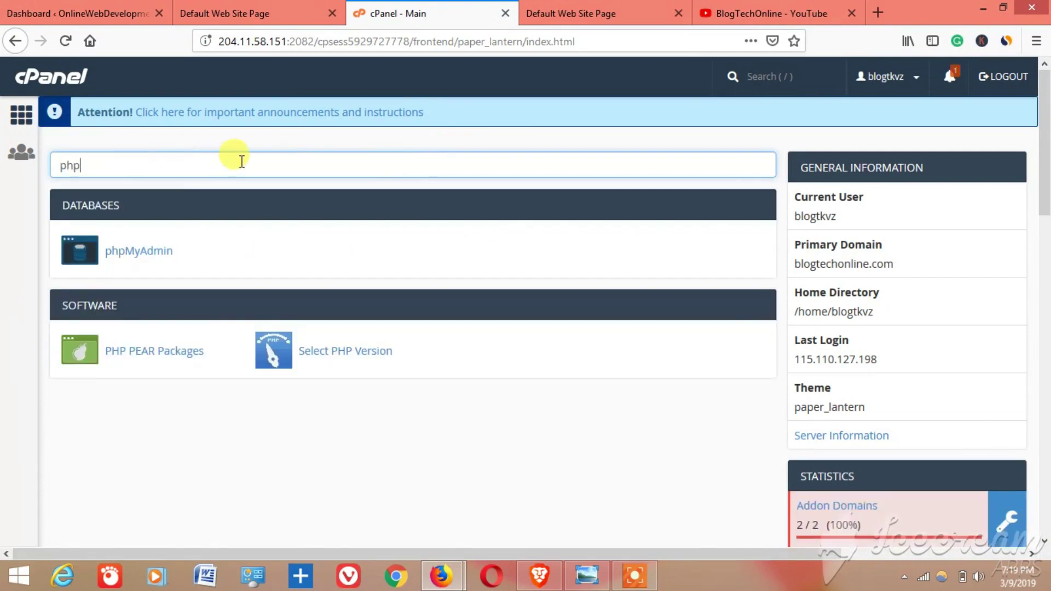
- Launch phpMyAdmin, open the WordPress database and browse the wpug_options table
left_click(144, 254)
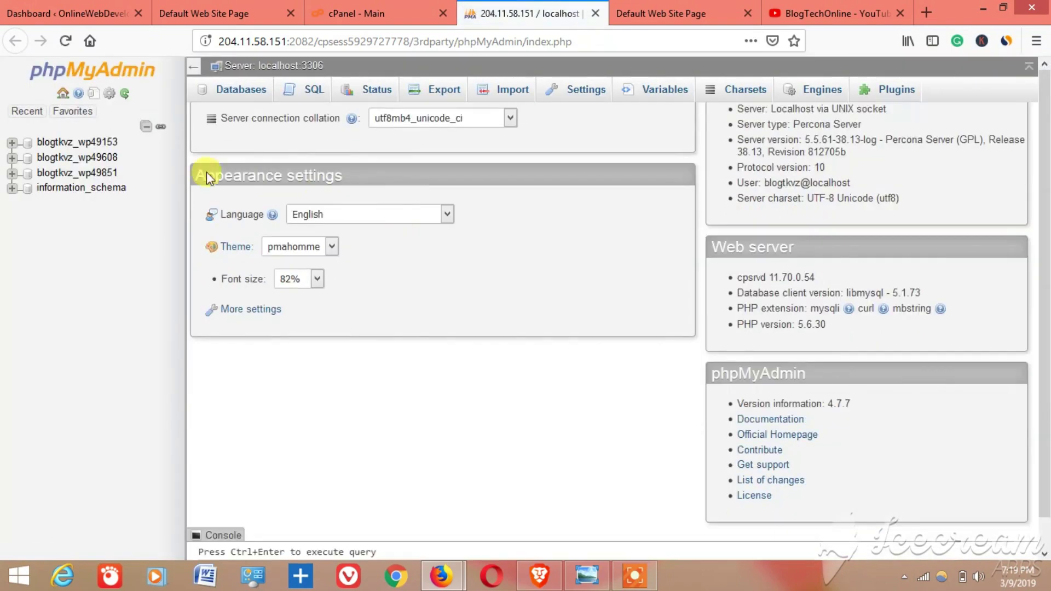
left_click(89, 157)
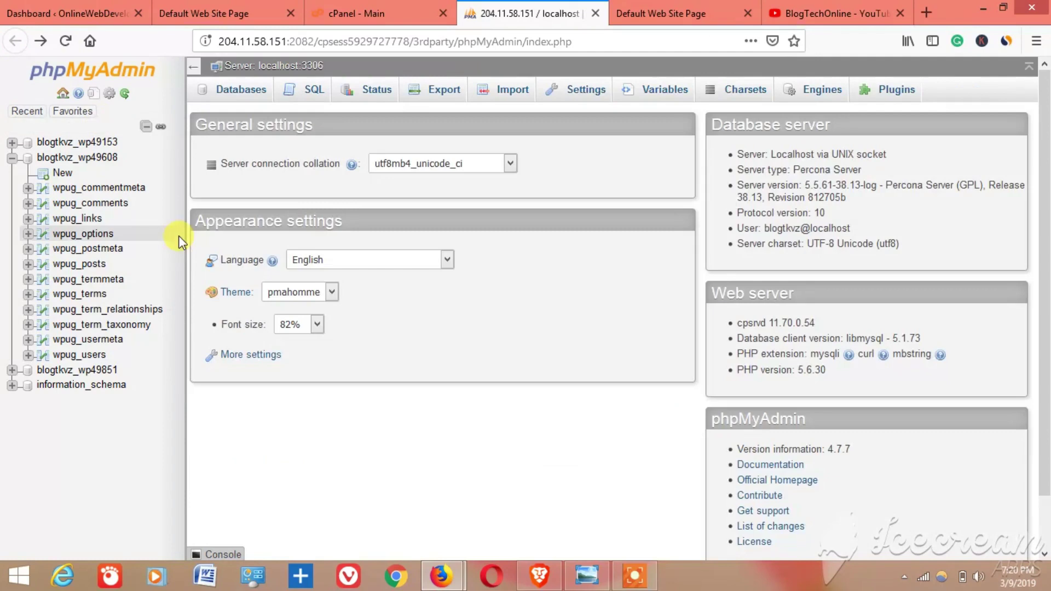
left_click(58, 159)
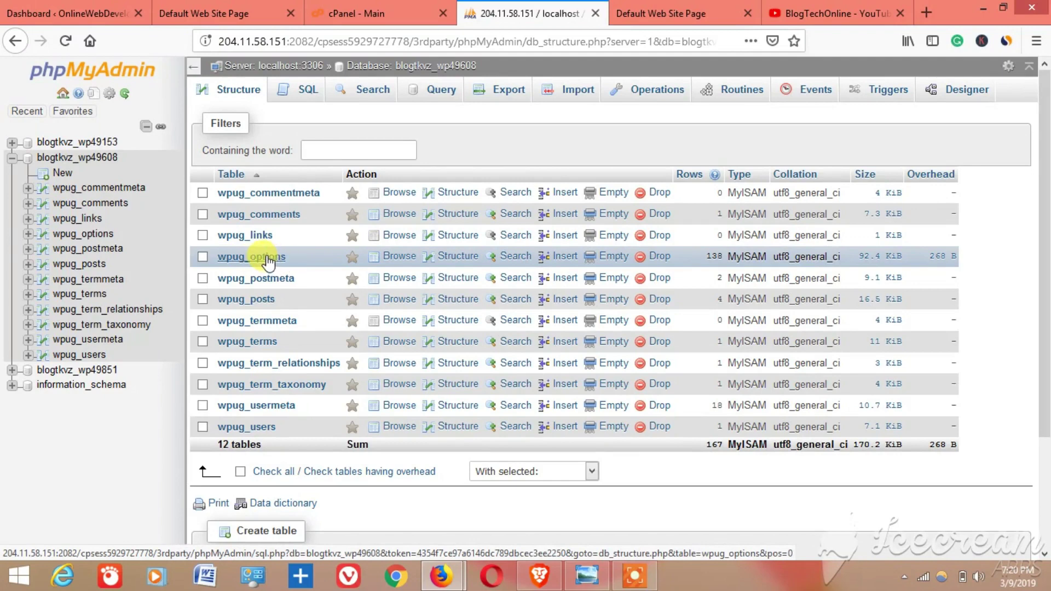
left_click(267, 258)
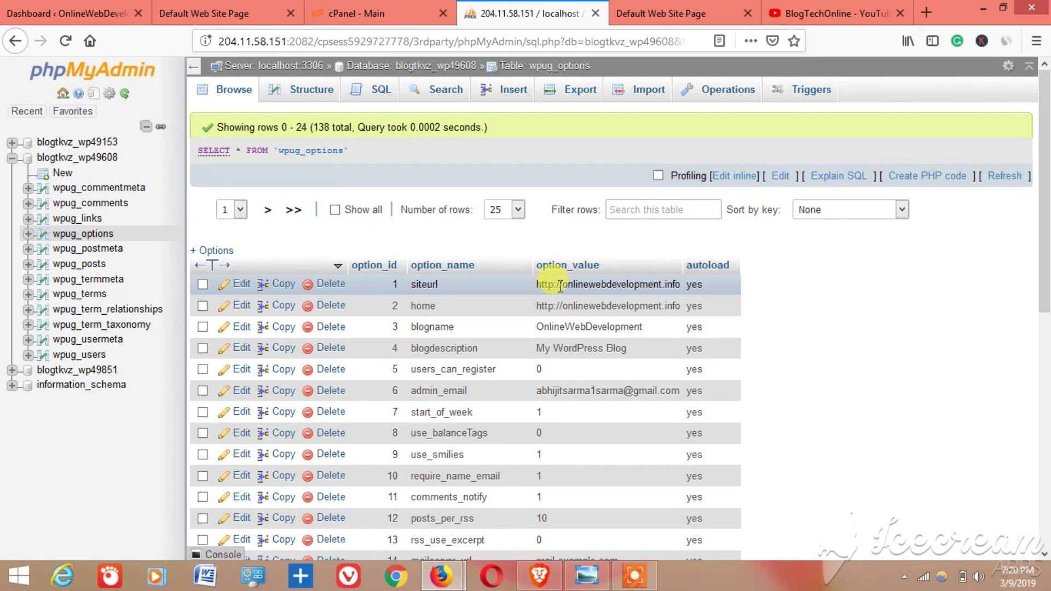
- Tick the siteurl row in wpug_options and edit it
left_click(203, 286)
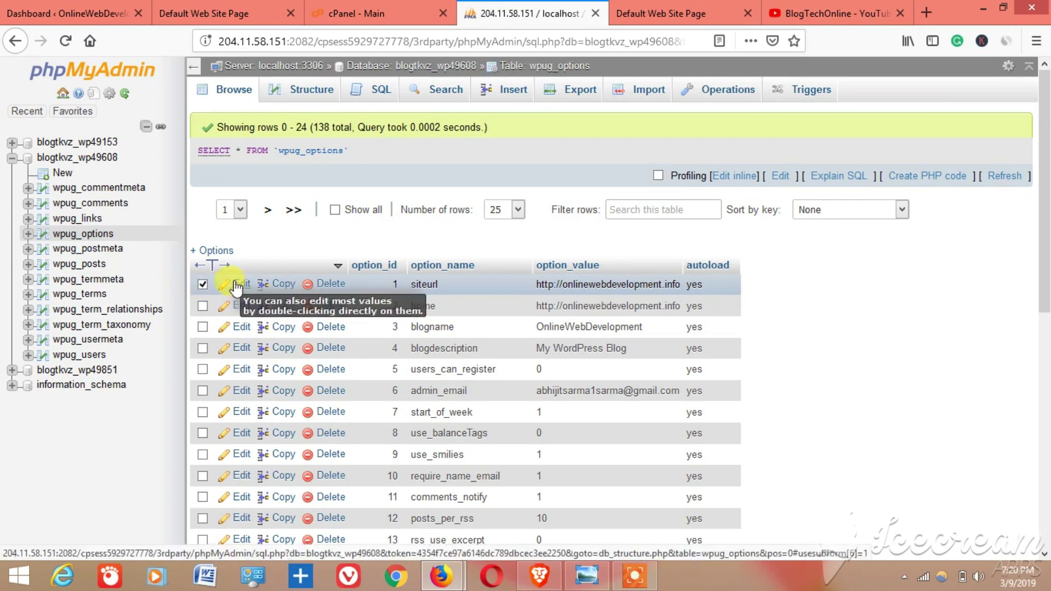
left_click(240, 287)
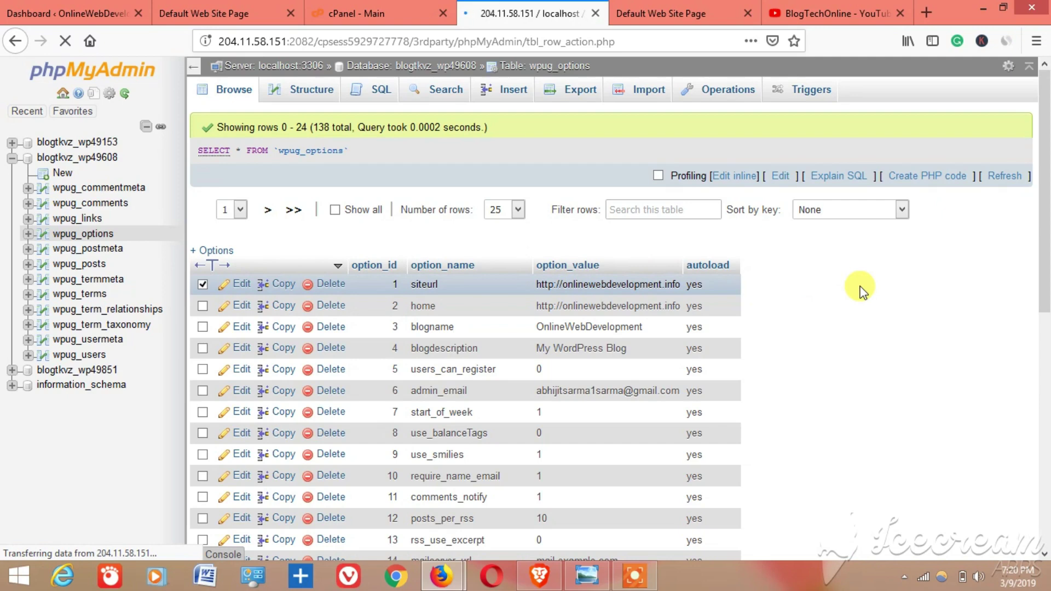
scroll(860, 274, "down", 1)
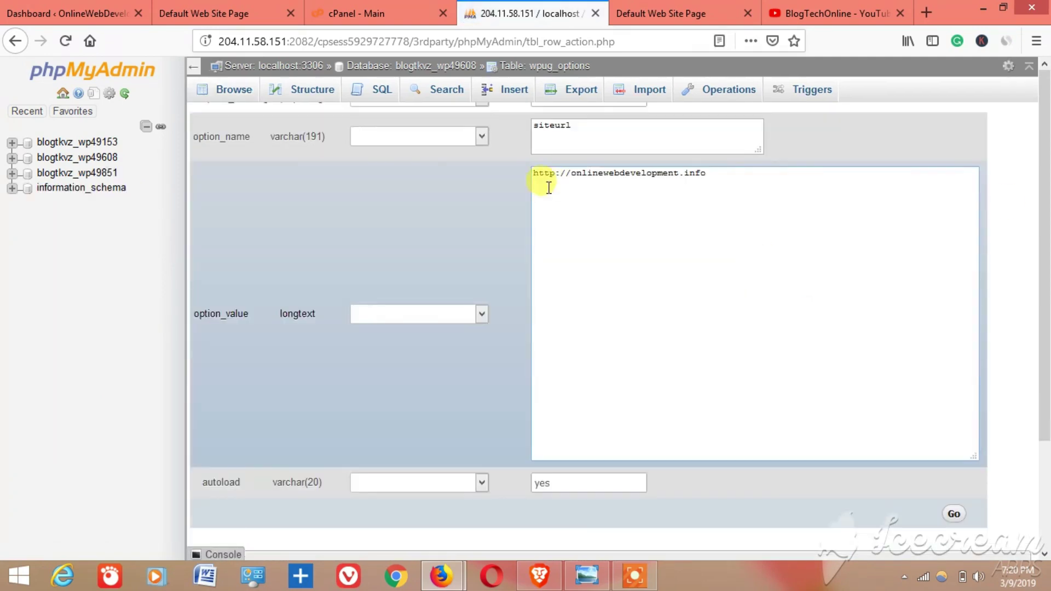
scroll(549, 188, "up", 1)
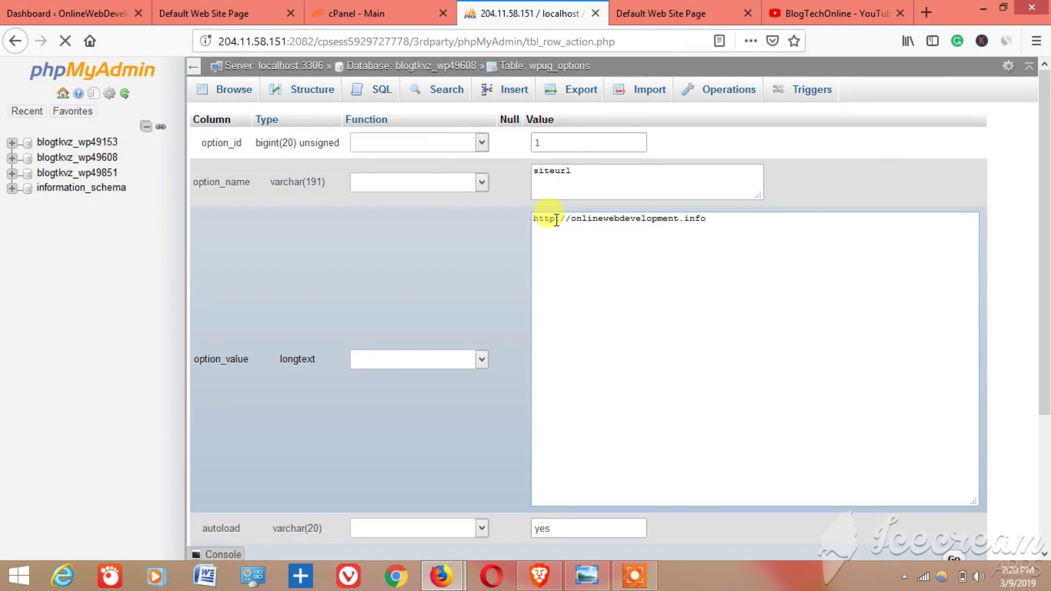
left_click(556, 220)
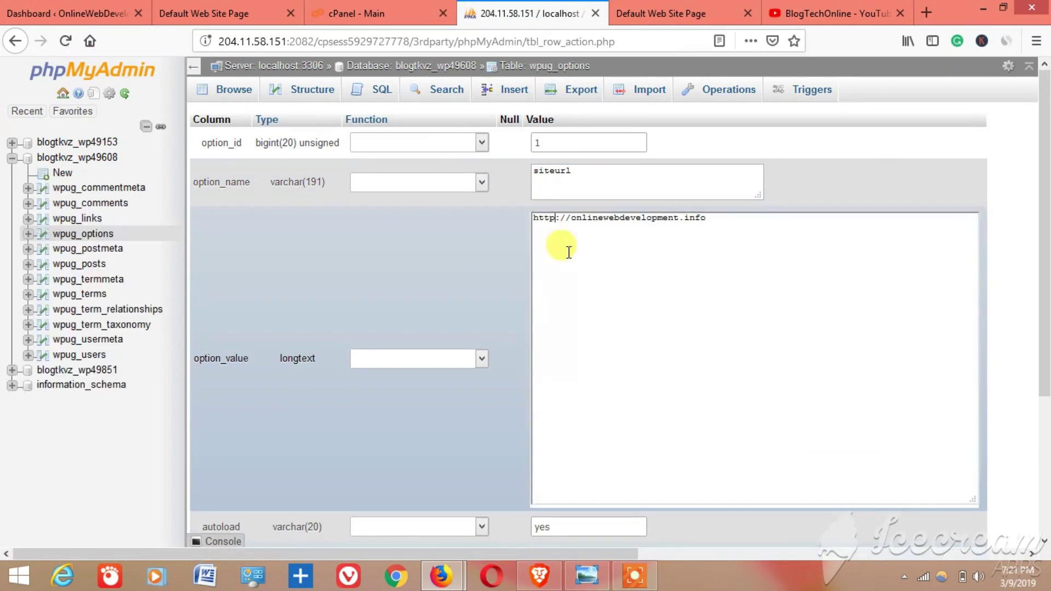
type("s")
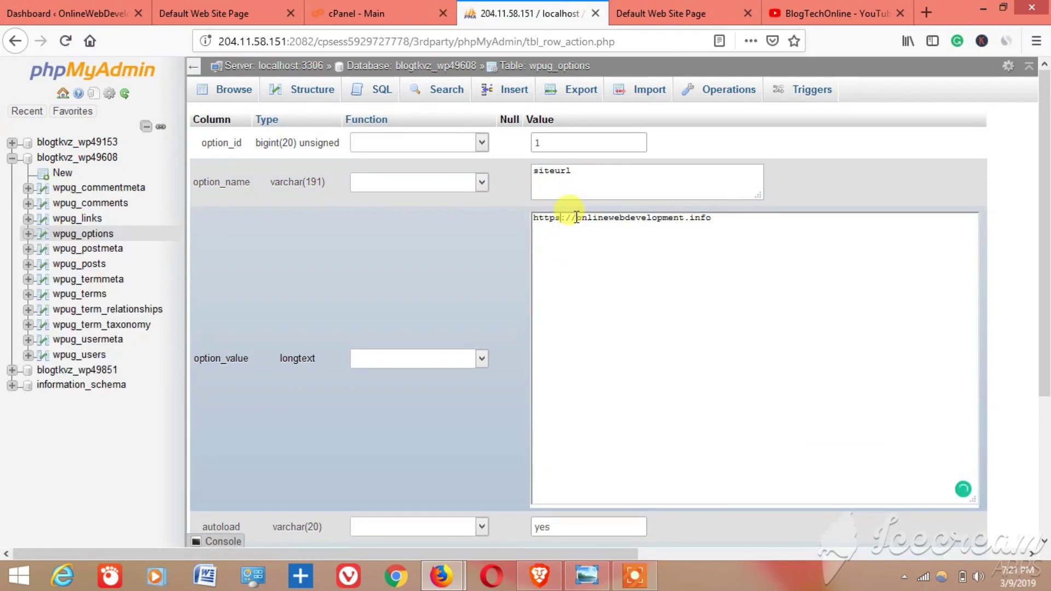
left_click(576, 218)
type("ww")
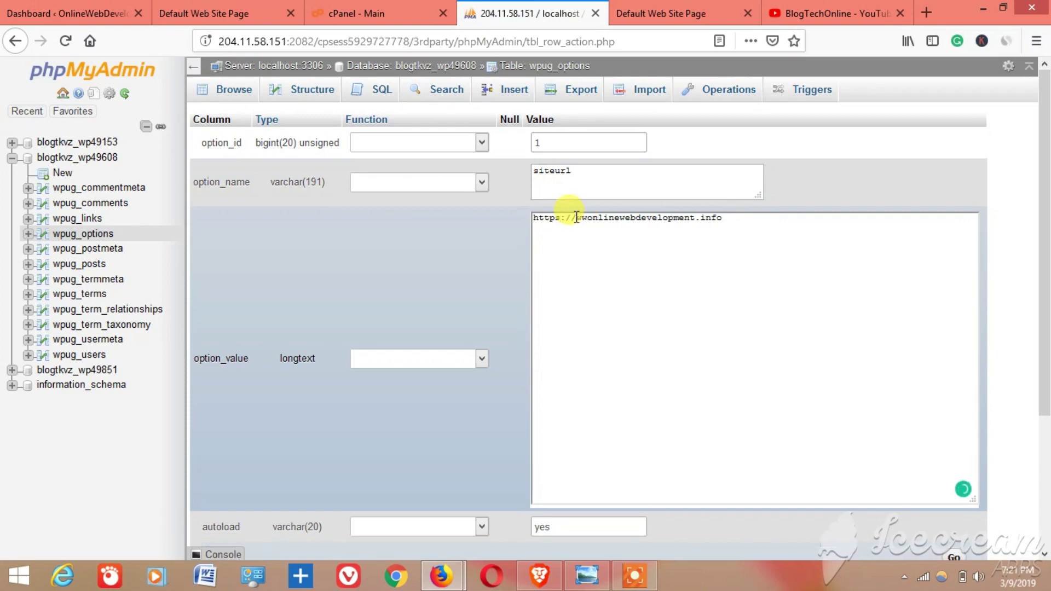
type("w.")
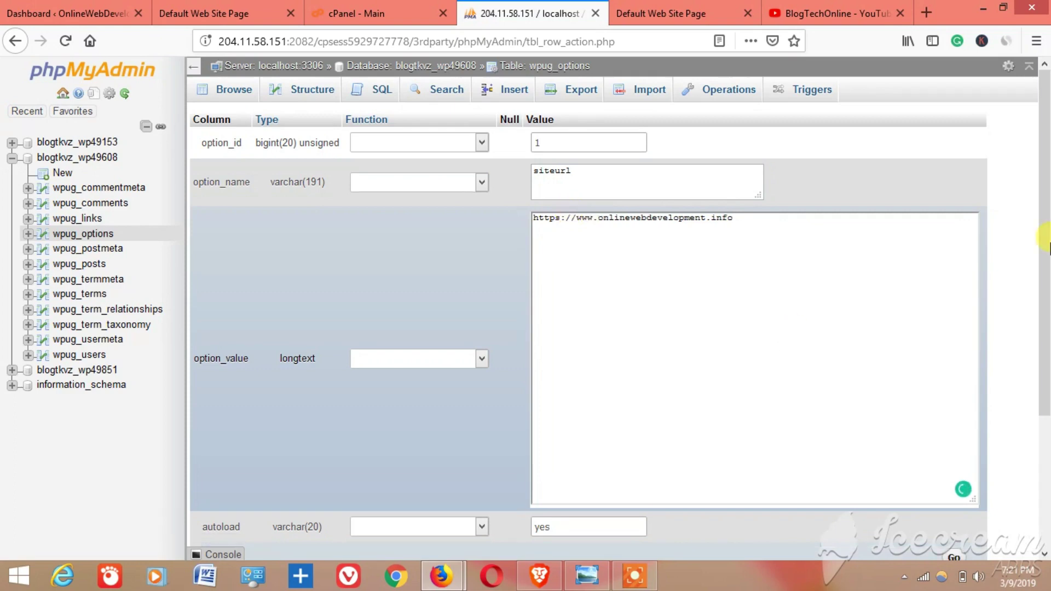
left_click_drag(1048, 227, 1046, 328)
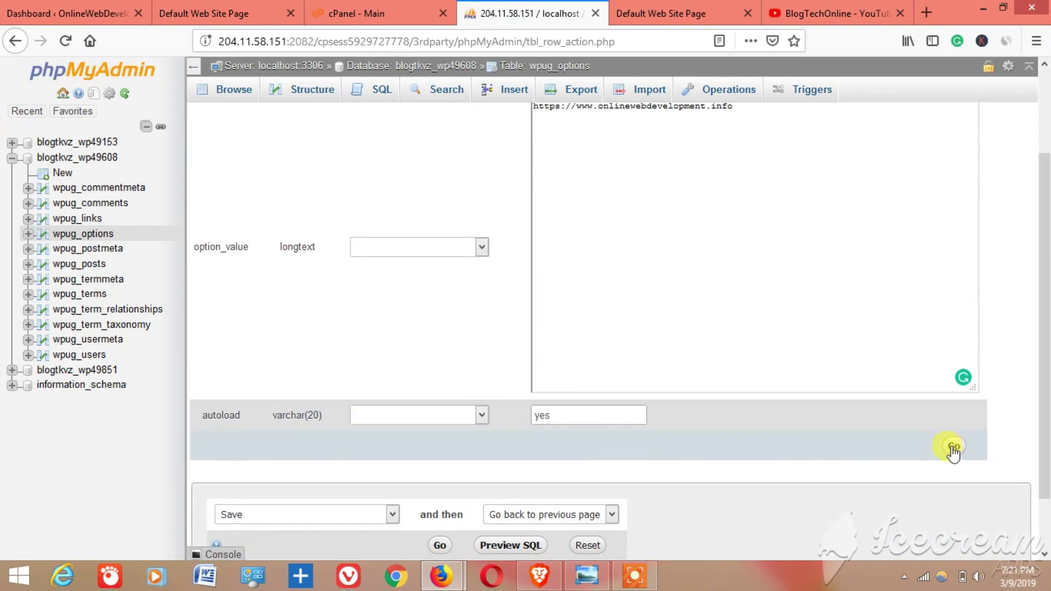
left_click_drag(1045, 378, 1047, 293)
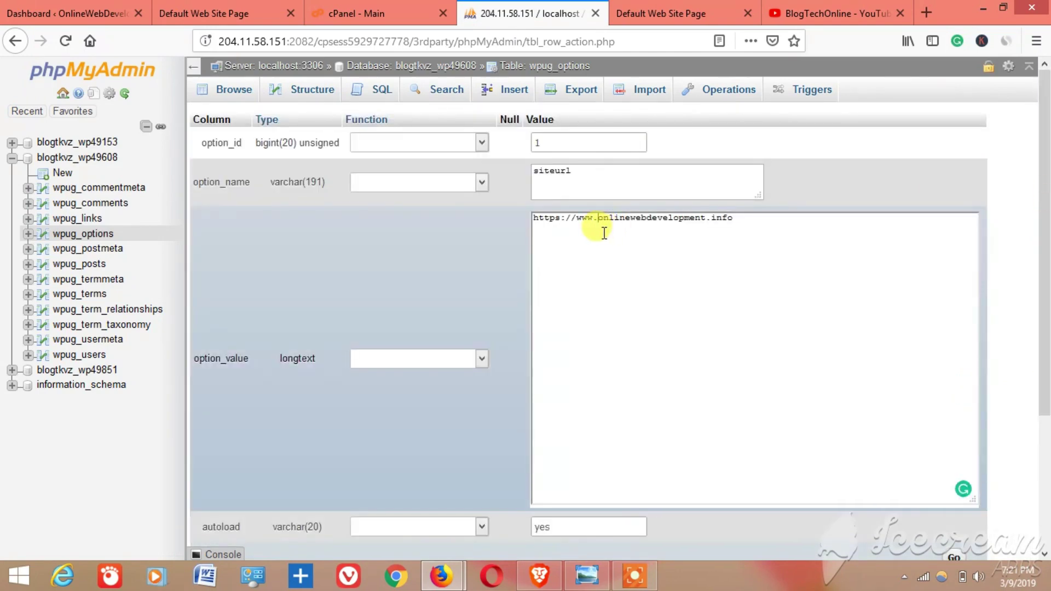
key("BackSpace")
key("BackSpace")
key("BackSpace")
key("BackSpace")
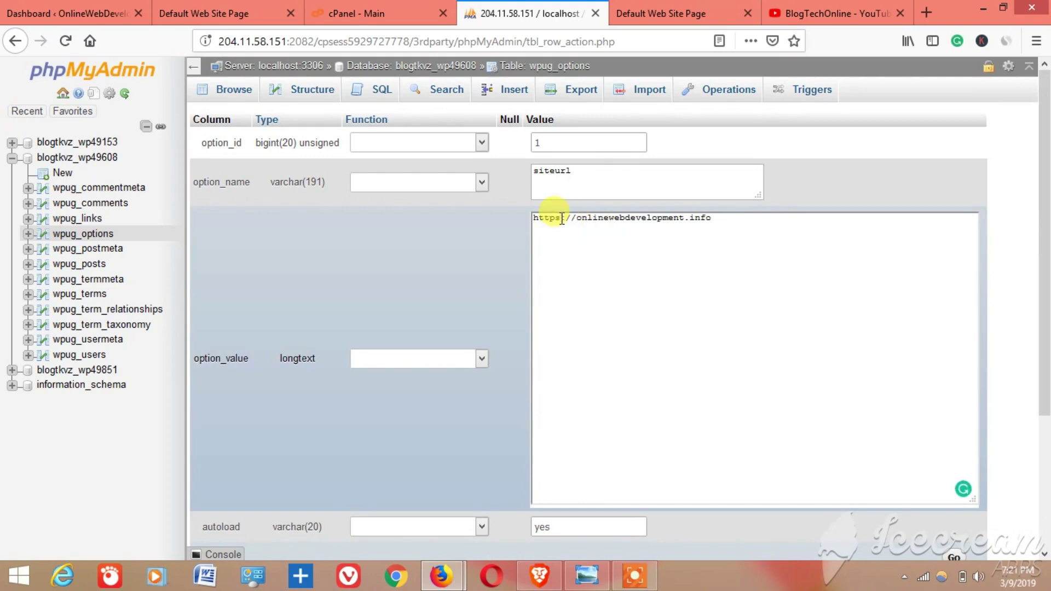
left_click(561, 219)
key("BackSpace")
scroll(1021, 335, "down", 3)
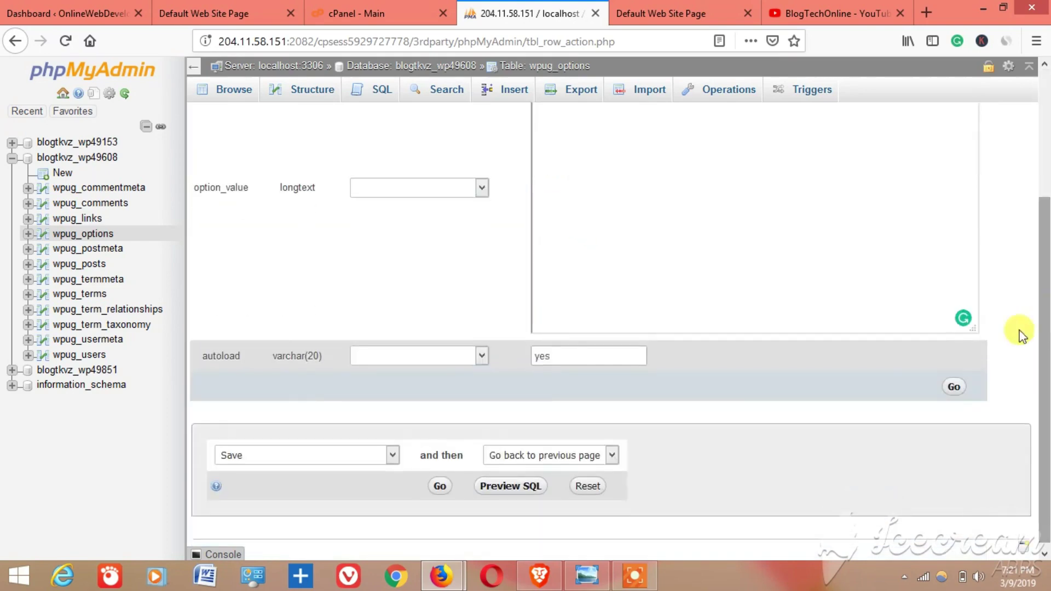
left_click(953, 387)
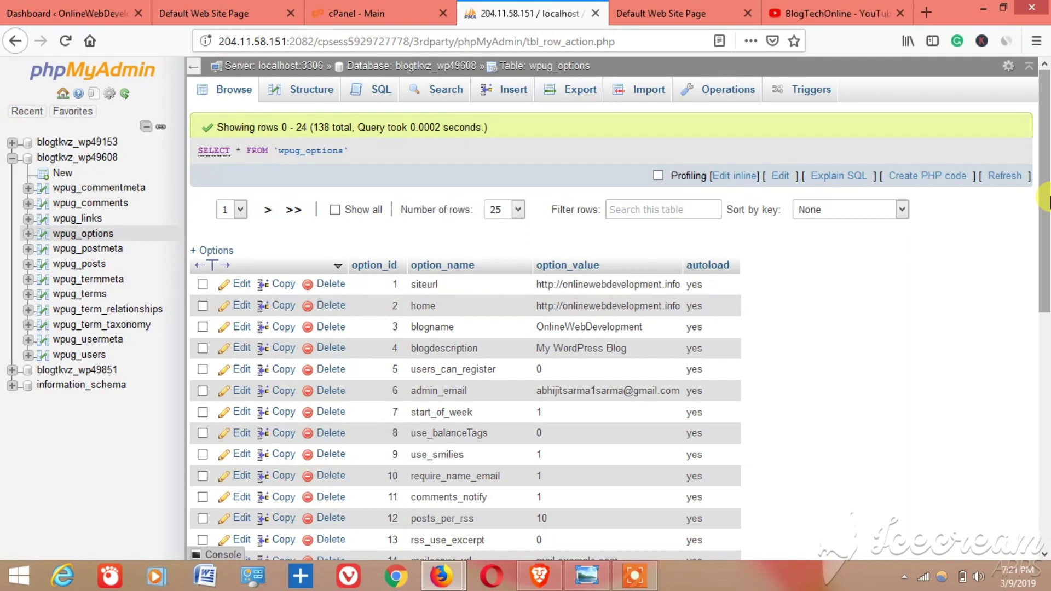
left_click(252, 12)
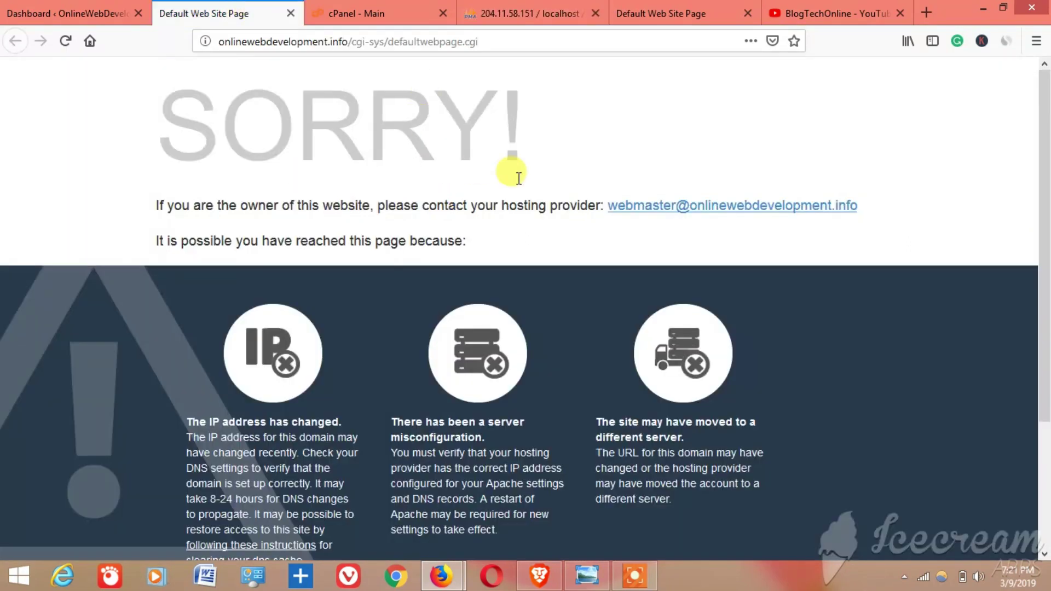
left_click(835, 8)
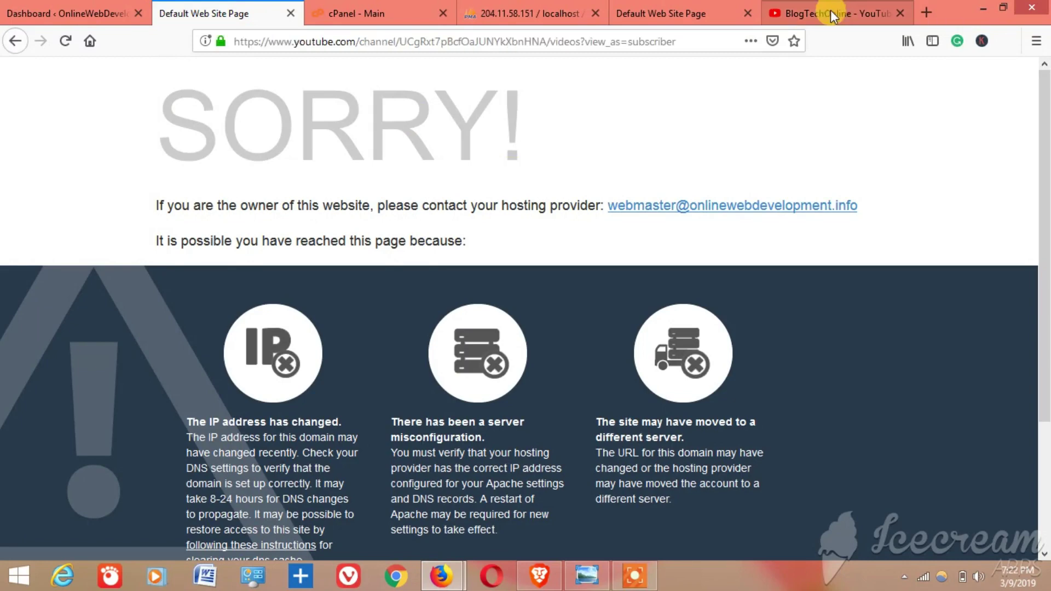